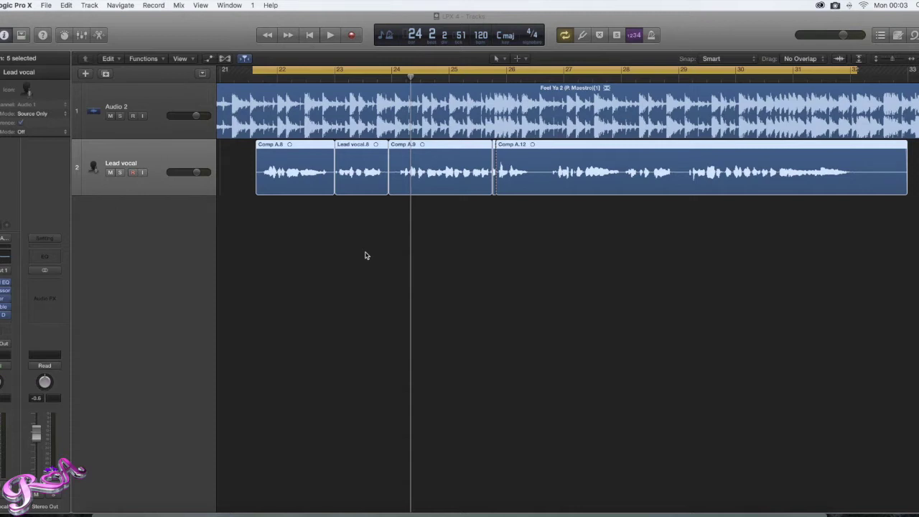
# Step: Deselect the regions by clicking empty track space and set the playhead to bar 21
pyautogui.click(253, 181)
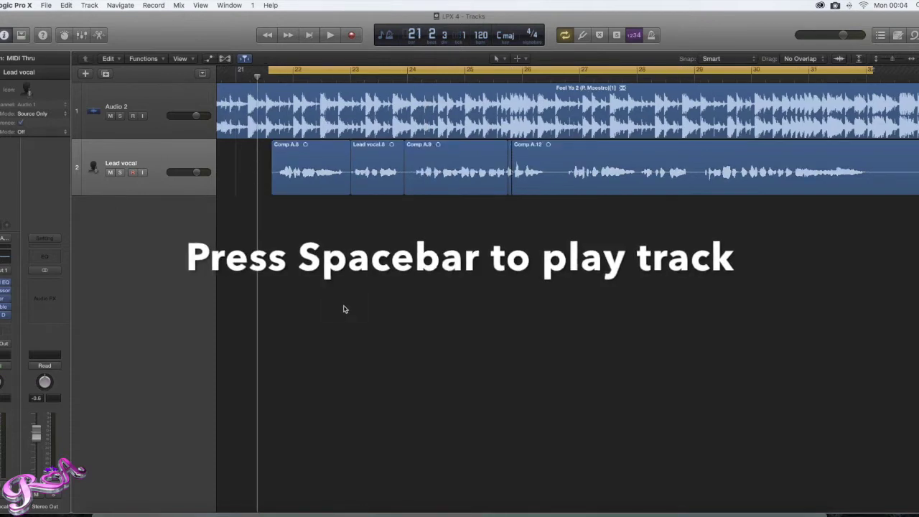
# Step: Play the lead vocal with the backing track from bar 21 to around bar 31, then stop
pyautogui.press('space')
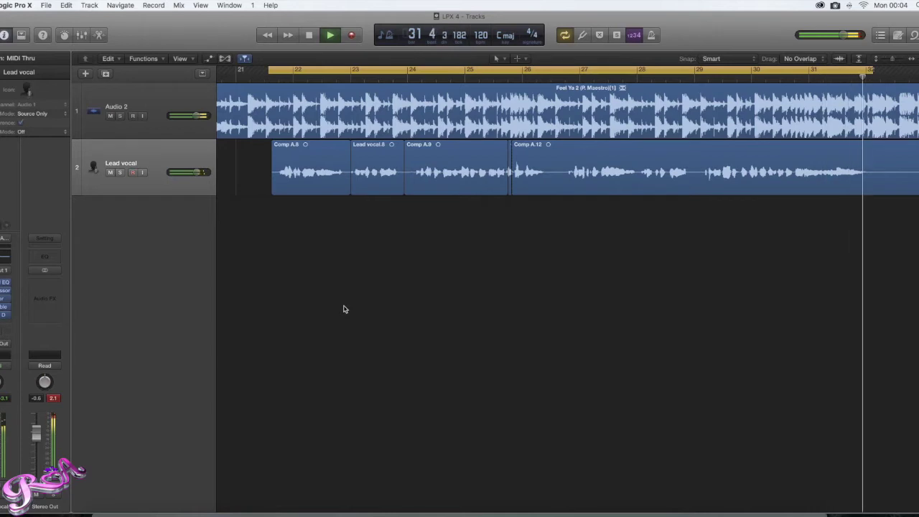
pyautogui.press('space')
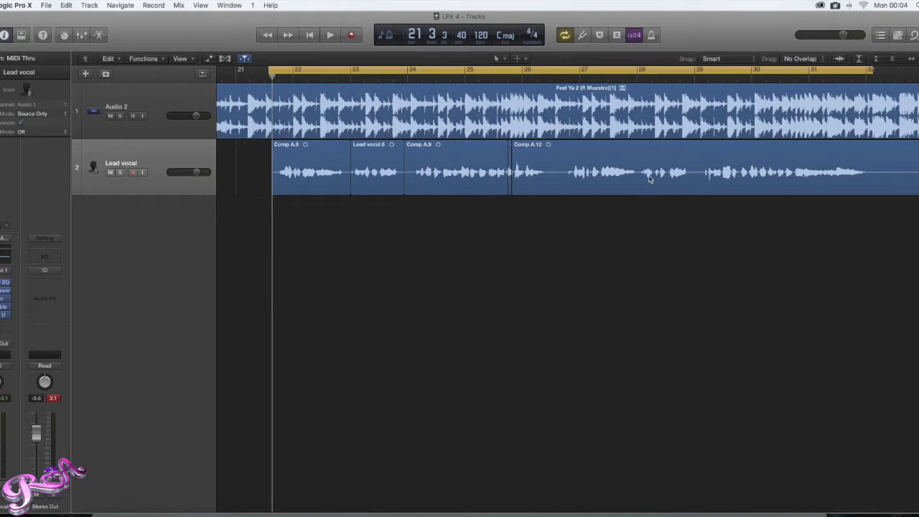
# Step: Join the four Lead vocal comp regions into a new audio file, 'Comp A merged_1'
pyautogui.moveTo(234, 158); pyautogui.dragTo(903, 191)
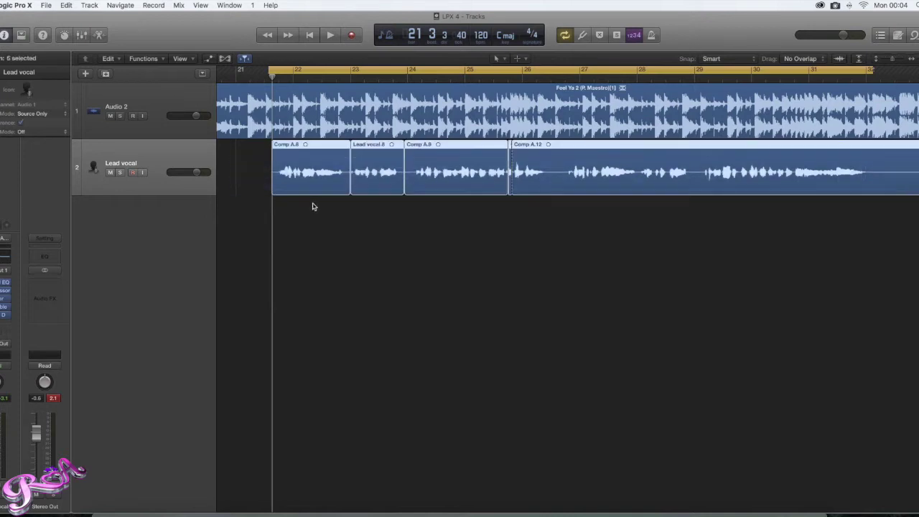
pyautogui.rightClick(285, 175)
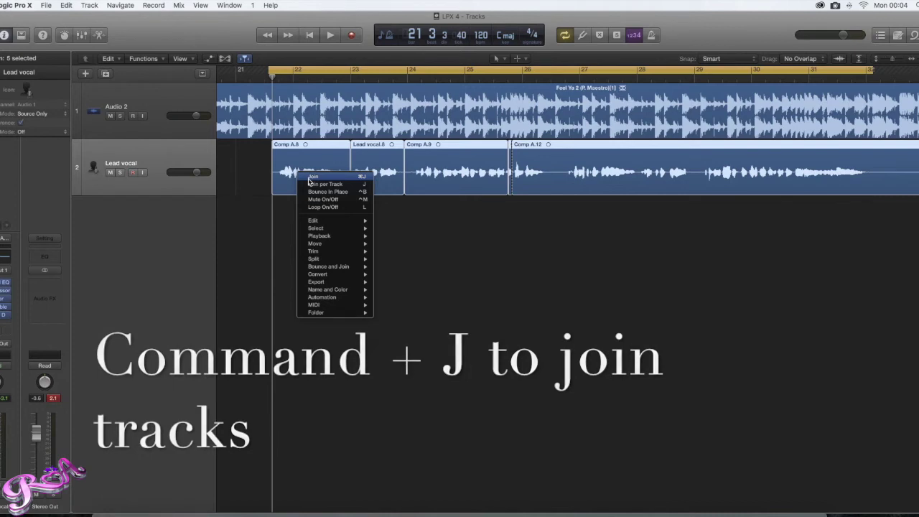
pyautogui.click(309, 177)
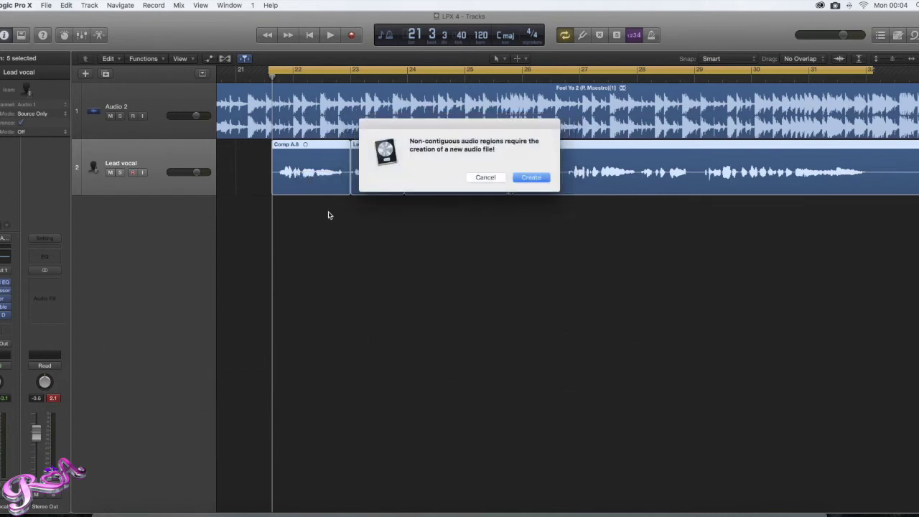
pyautogui.click(534, 179)
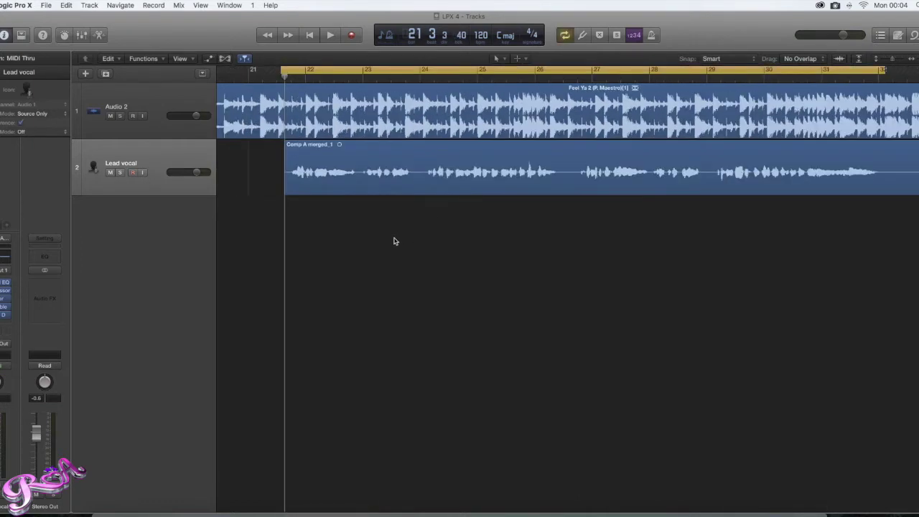
pyautogui.hscroll(3, 415, 265)
pyautogui.hscroll(-2, 414, 267)
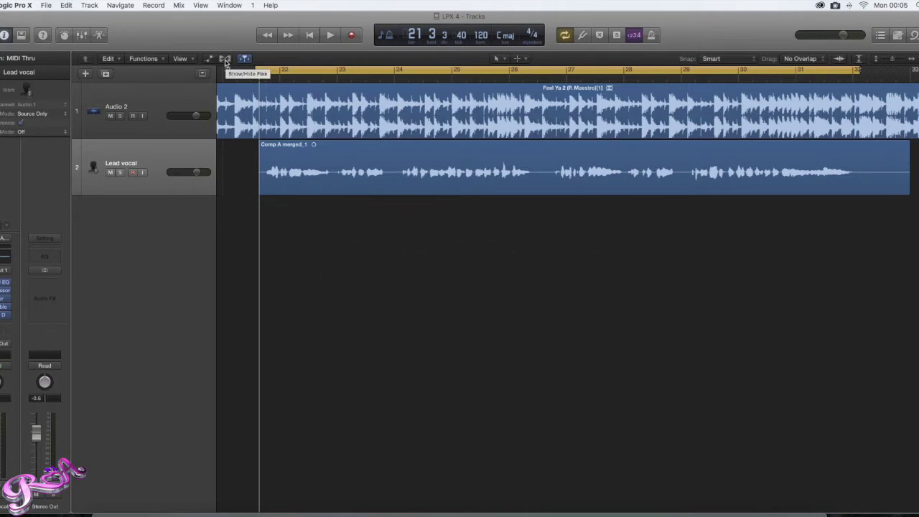
# Step: Reveal the Flex controls and set the Lead vocal track's flex mode to Flex Pitch
pyautogui.click(225, 61)
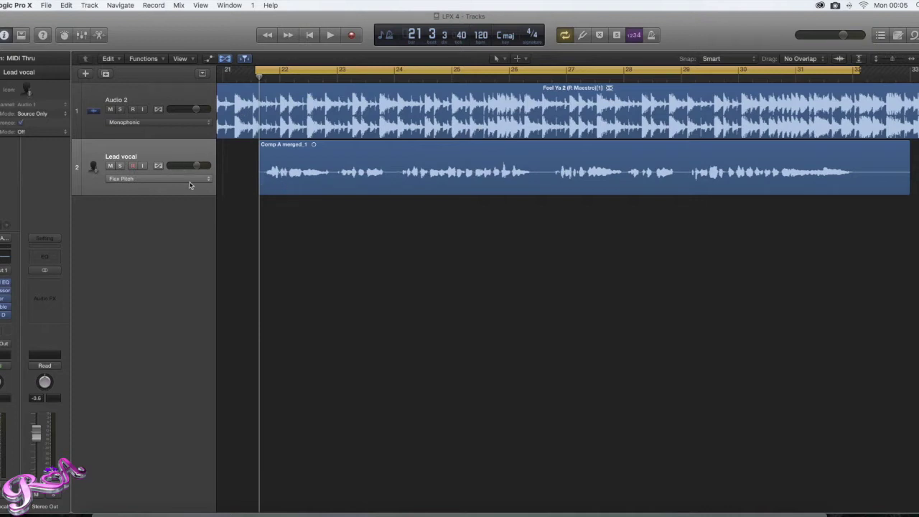
pyautogui.click(172, 146)
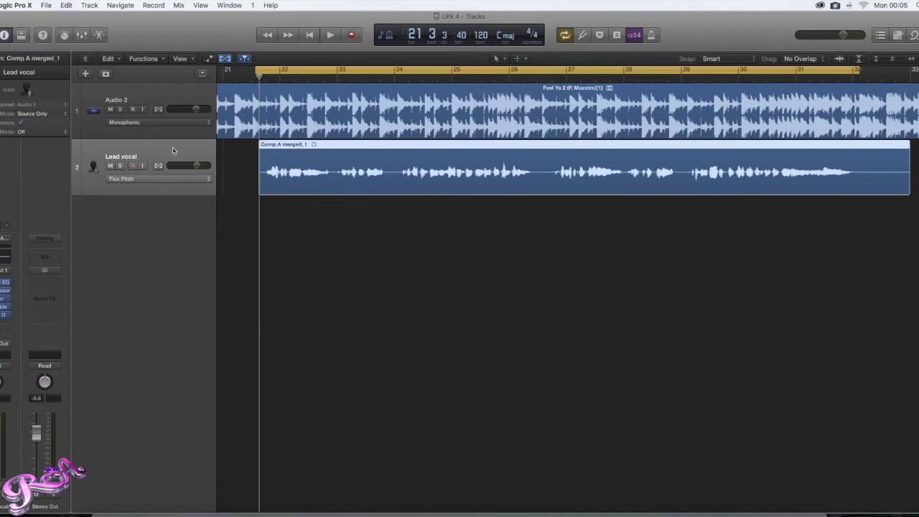
pyautogui.click(208, 182)
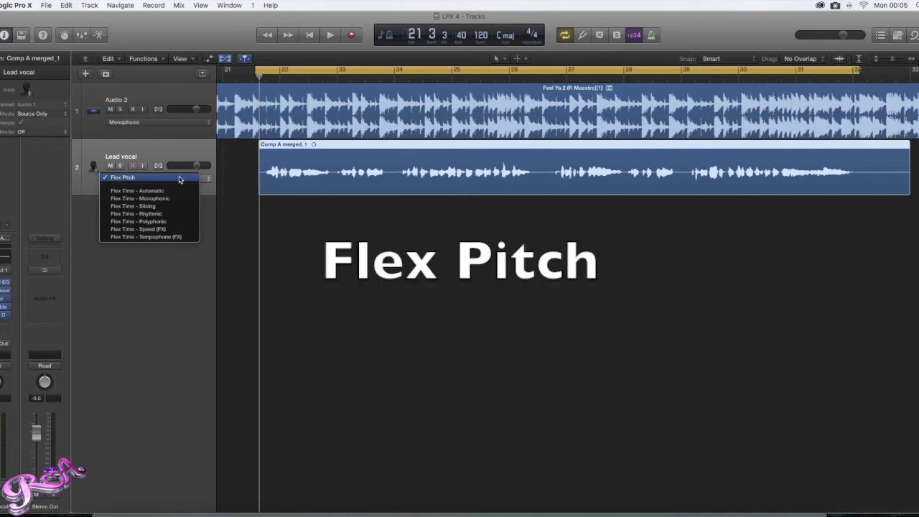
pyautogui.click(181, 178)
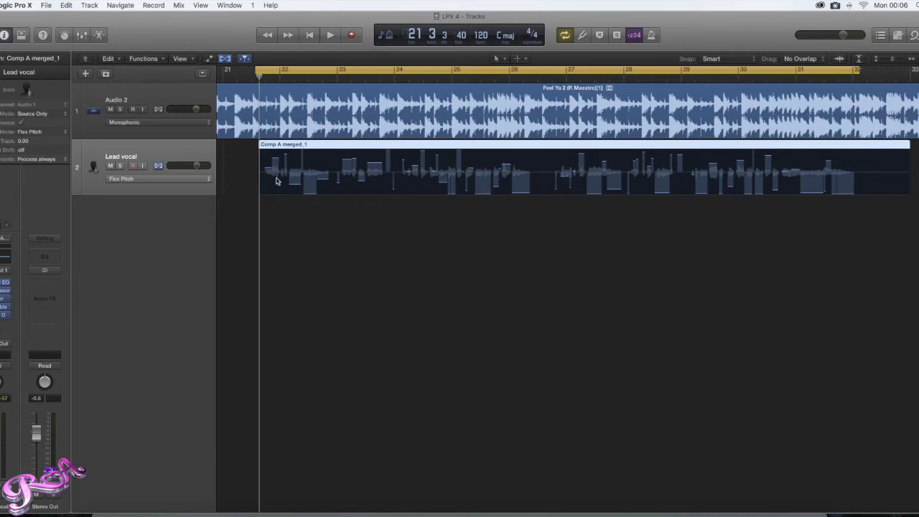
# Step: Set all notes in 'Comp A merged_1' to Perfect Pitch and play it back through bar 31
pyautogui.rightClick(273, 177)
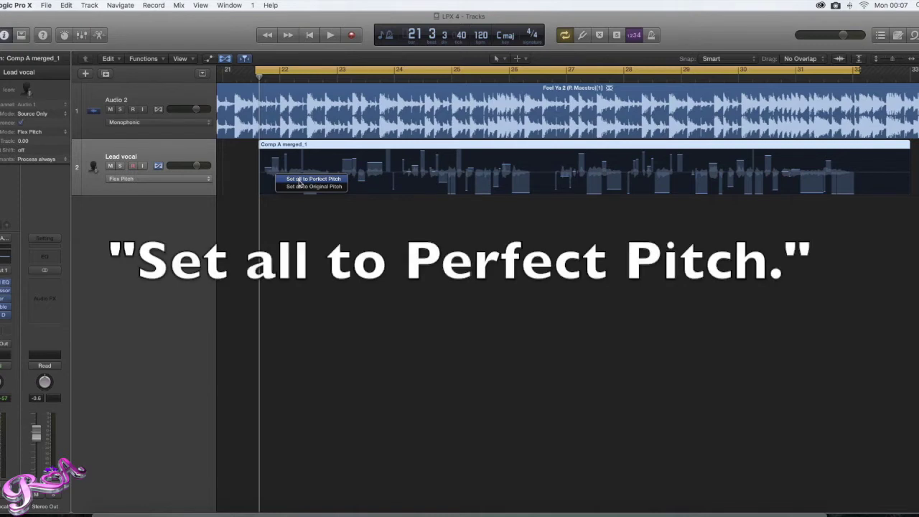
pyautogui.click(299, 180)
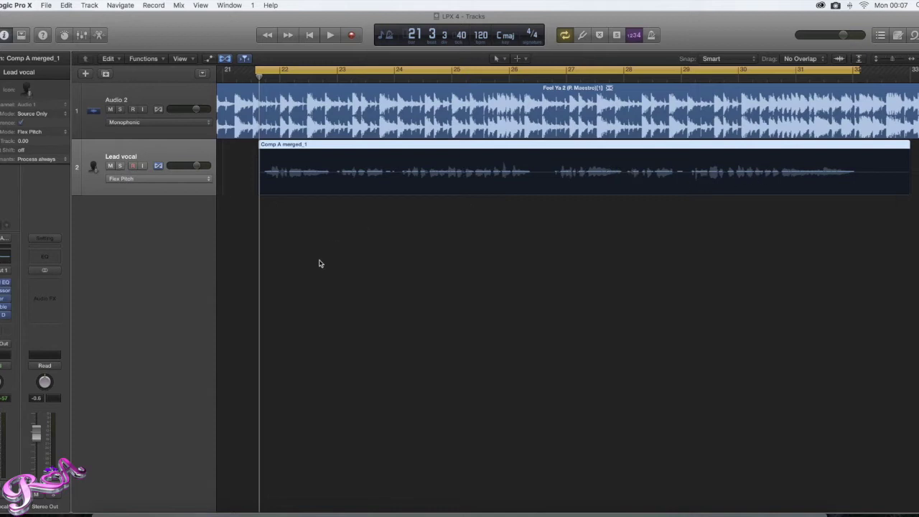
pyautogui.press('space')
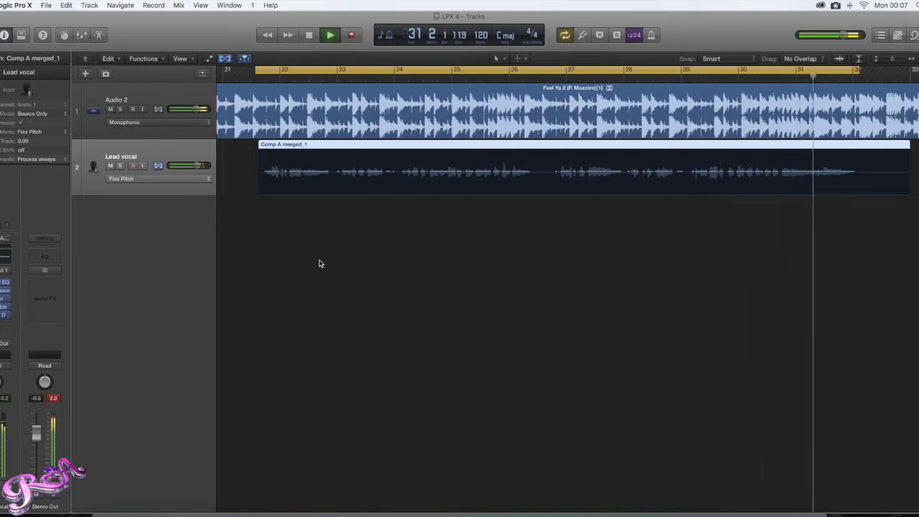
pyautogui.press('space')
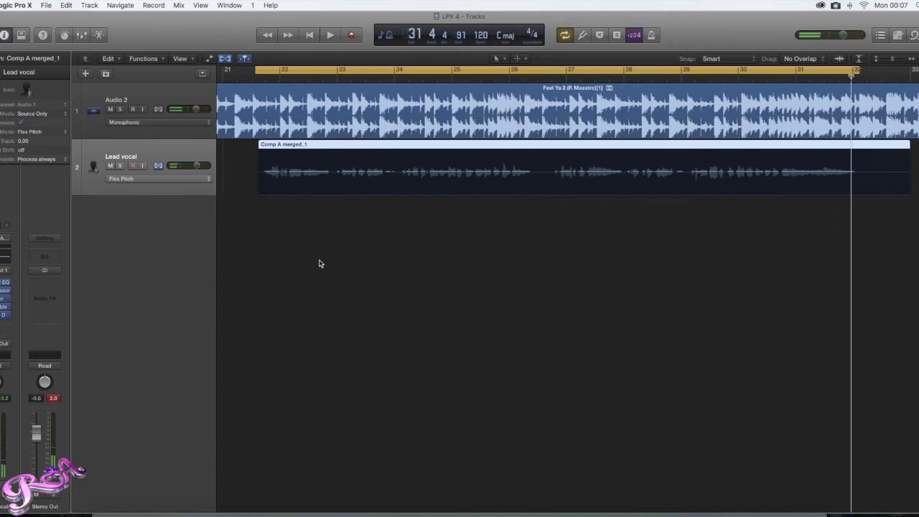
# Step: Replace the old cycle with a loop over bars 24 to 26 and audition that phrase
pyautogui.click(394, 72)
pyautogui.moveTo(380, 71); pyautogui.dragTo(551, 79)
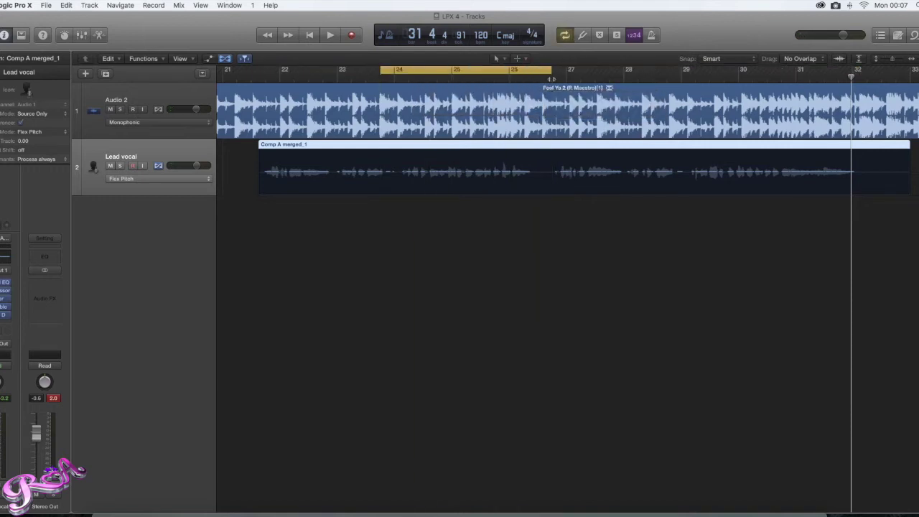
pyautogui.press('space')
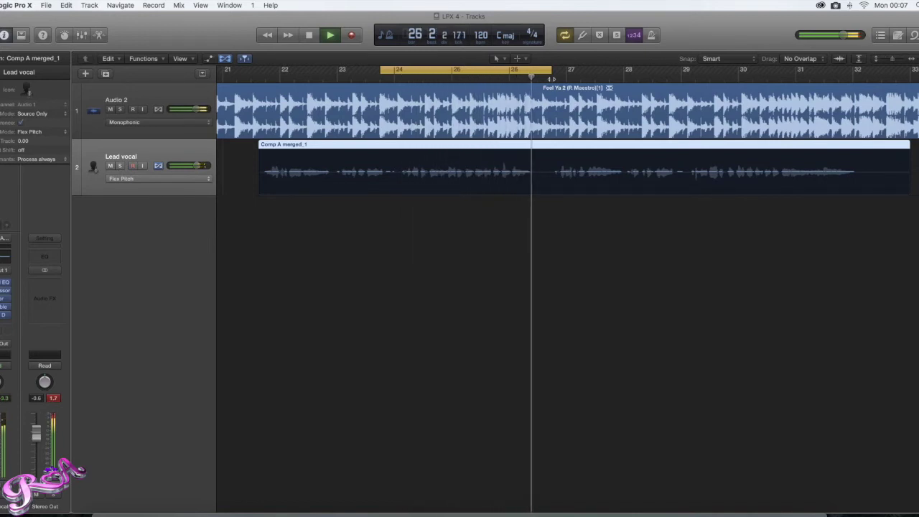
pyautogui.press('space')
pyautogui.hscroll(1, 501, 154)
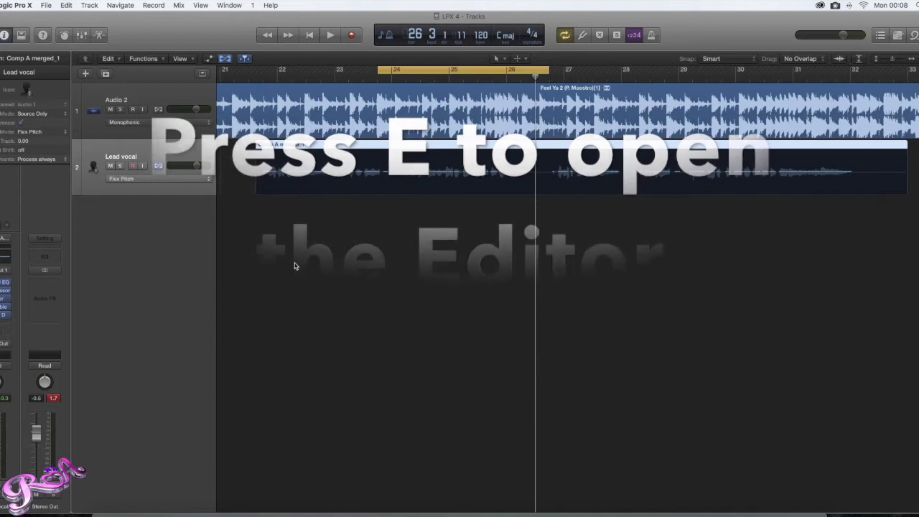
# Step: Open the Flex Pitch editor with E and enlarge it to fill more of the window
pyautogui.press('e')
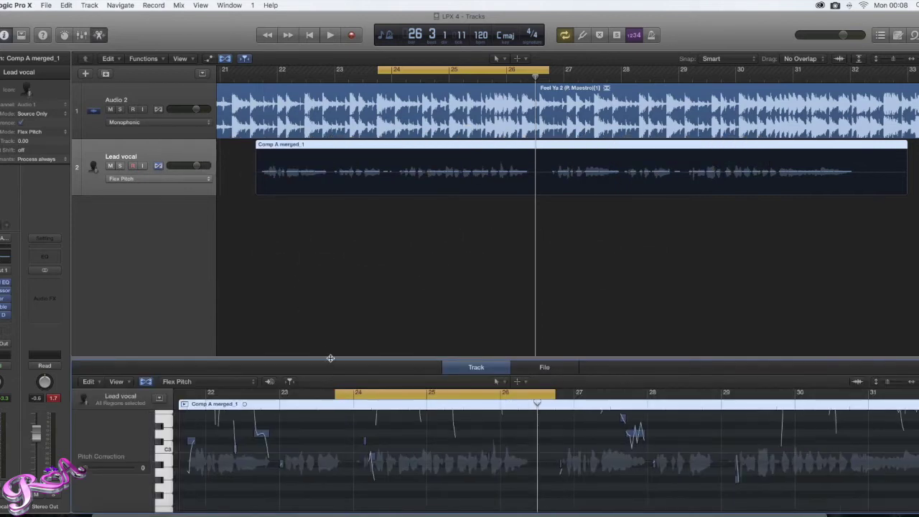
pyautogui.moveTo(334, 359); pyautogui.dragTo(349, 248)
pyautogui.scroll(5, 366, 357)
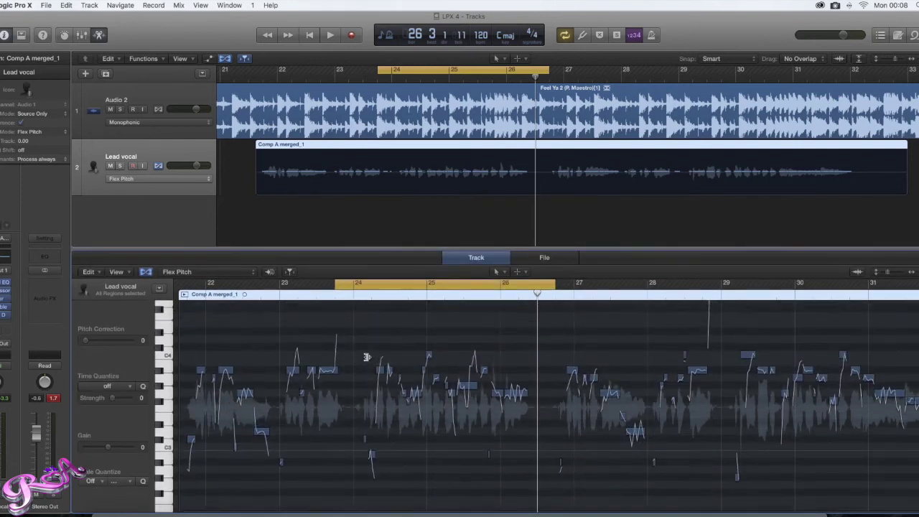
pyautogui.scroll(1, 366, 360)
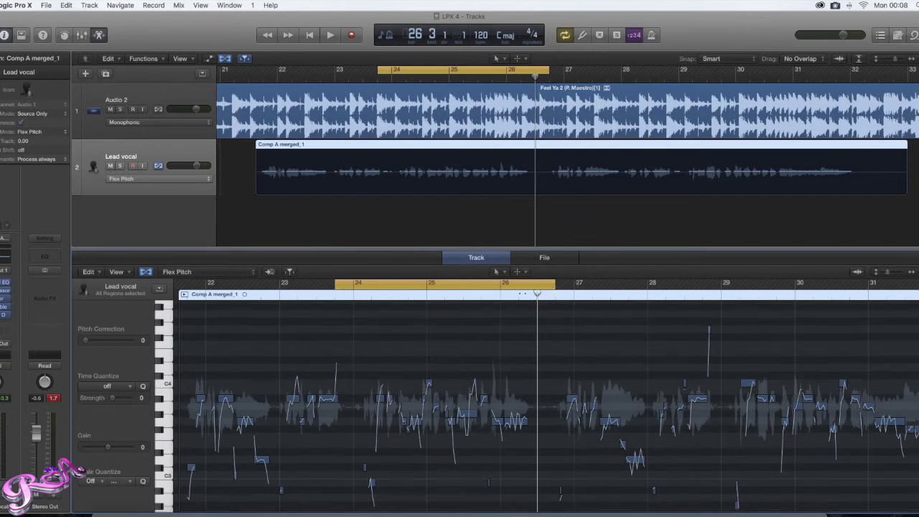
# Step: Move the playhead to bar 22, zoom in on bars 22–26, and play the loop
pyautogui.moveTo(522, 294); pyautogui.dragTo(207, 294)
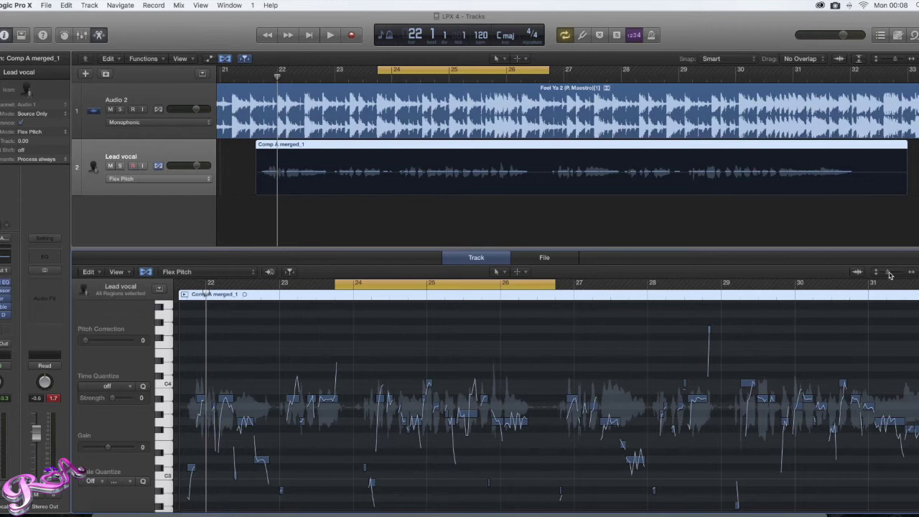
pyautogui.moveTo(889, 274); pyautogui.dragTo(892, 276)
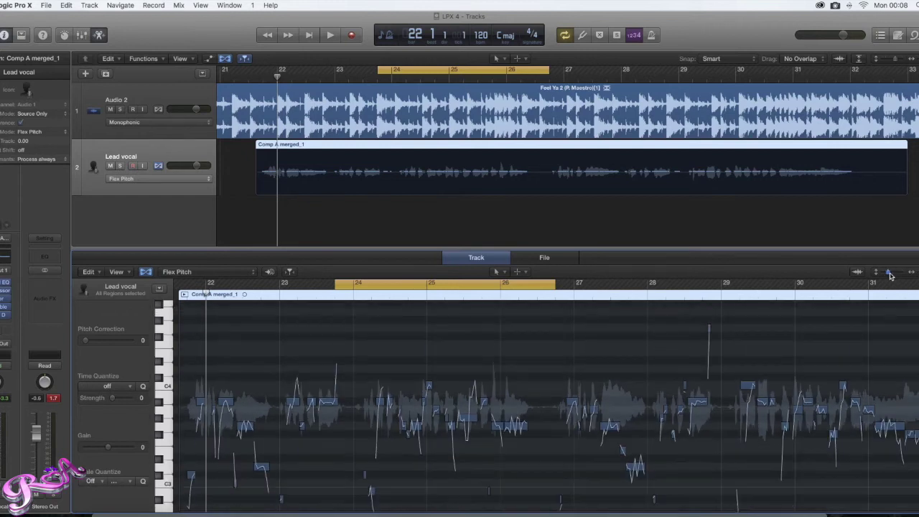
pyautogui.press('super+Right')
pyautogui.press('super+Right')
pyautogui.press('super+Right')
pyautogui.press('super+Left')
pyautogui.press('super+Left')
pyautogui.press('super+Left')
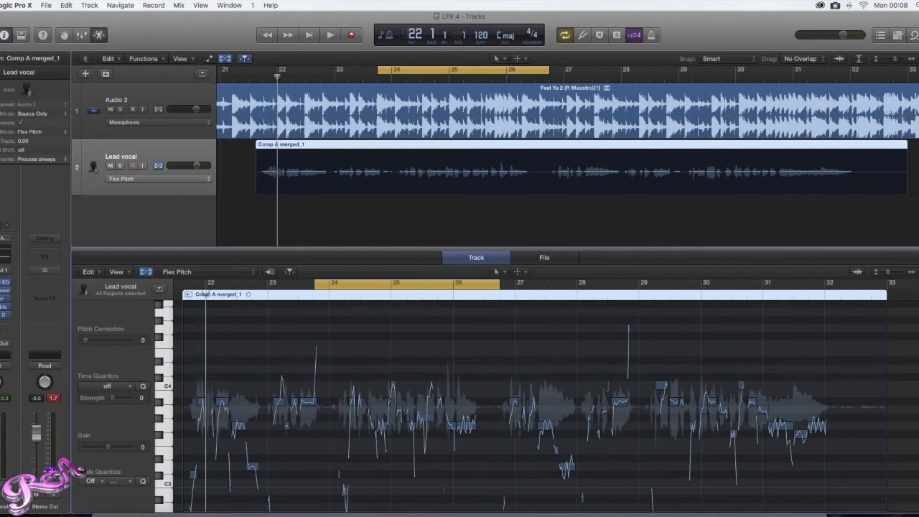
pyautogui.press('super+Right')
pyautogui.press('super+Right')
pyautogui.hscroll(5, 286, 391)
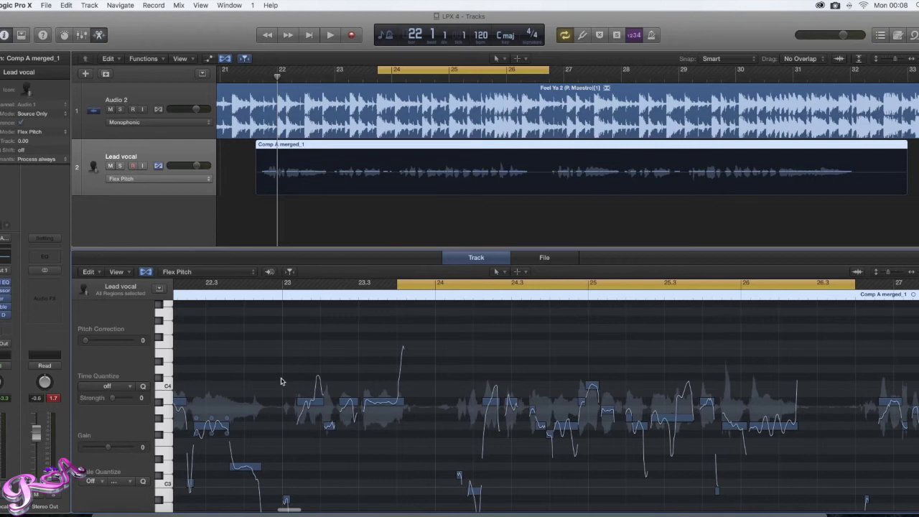
pyautogui.press('space')
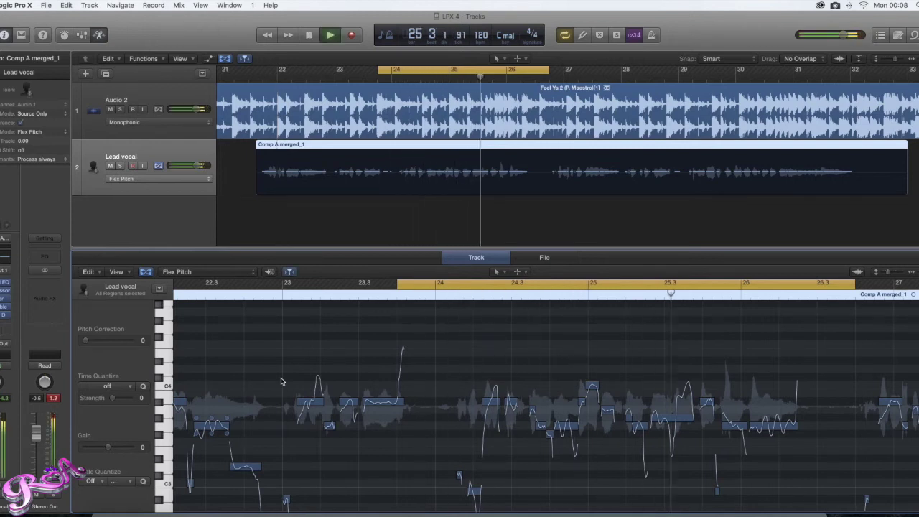
pyautogui.press('space')
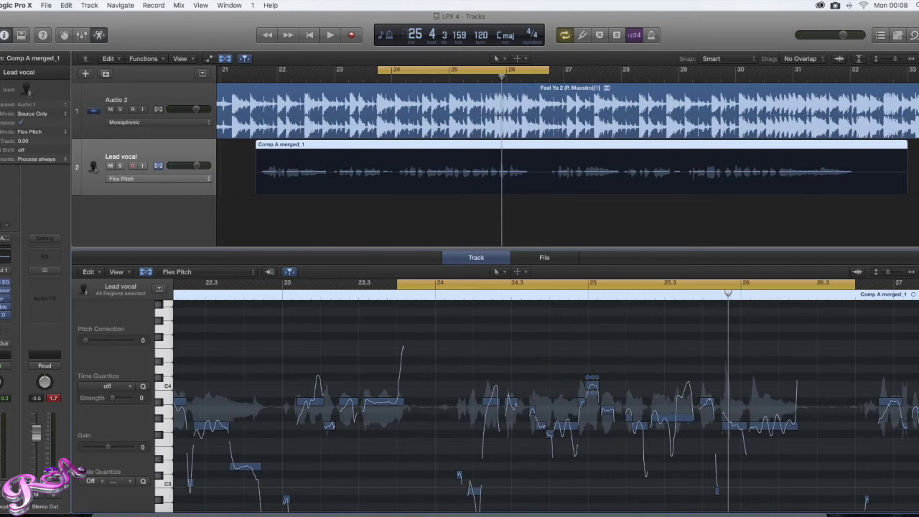
# Step: Raise the gain of the pitch note near bar 25 to +6.2 dB and audition it
pyautogui.press('super+Right')
pyautogui.press('super+Right')
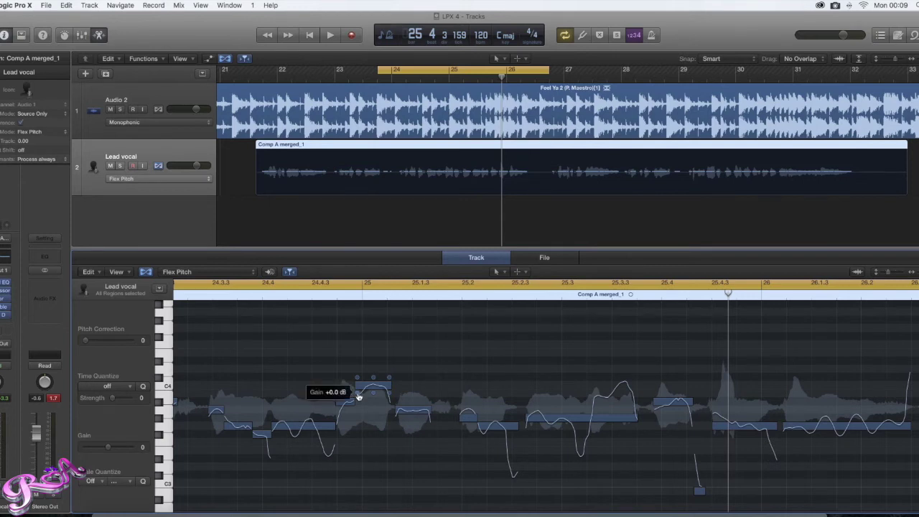
pyautogui.click(357, 395)
pyautogui.moveTo(356, 394)
pyautogui.mouseDown()
pyautogui.moveTo(356, 364)
pyautogui.moveTo(360, 393)
pyautogui.mouseUp()
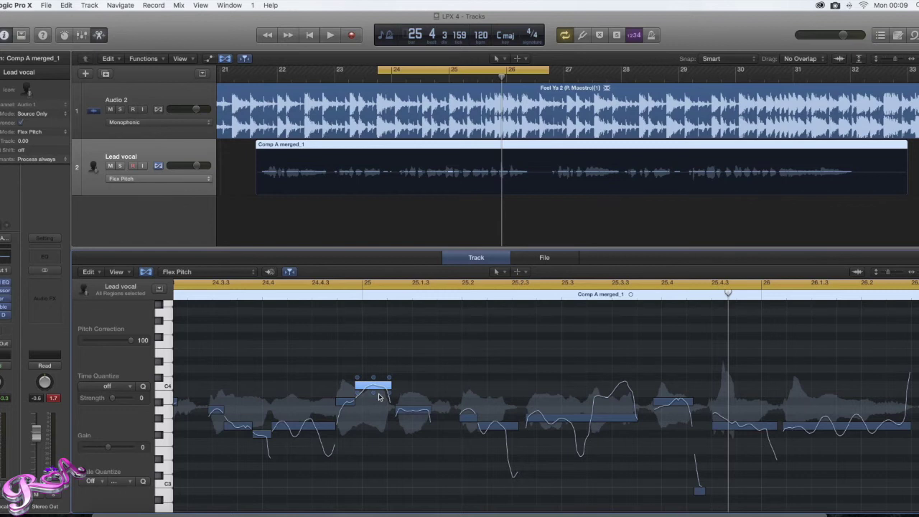
pyautogui.scroll(-3, 377, 392)
pyautogui.scroll(3, 375, 379)
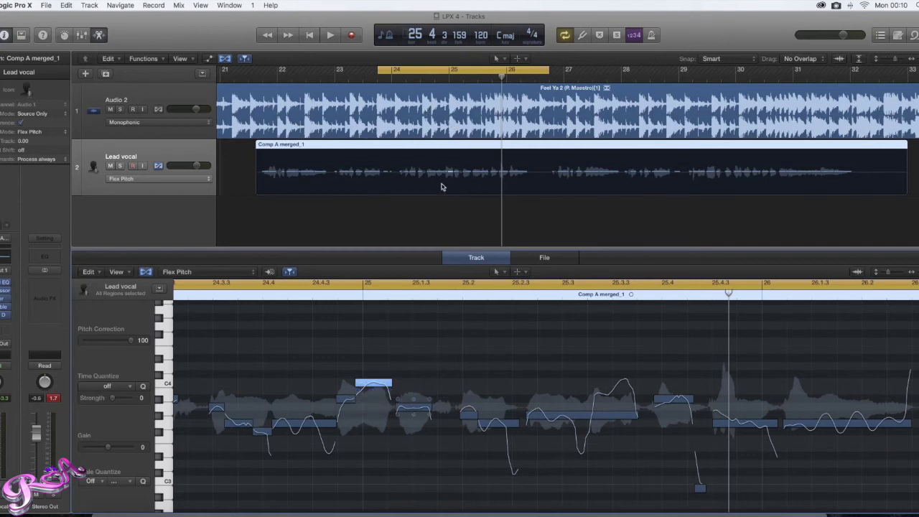
pyautogui.press('space')
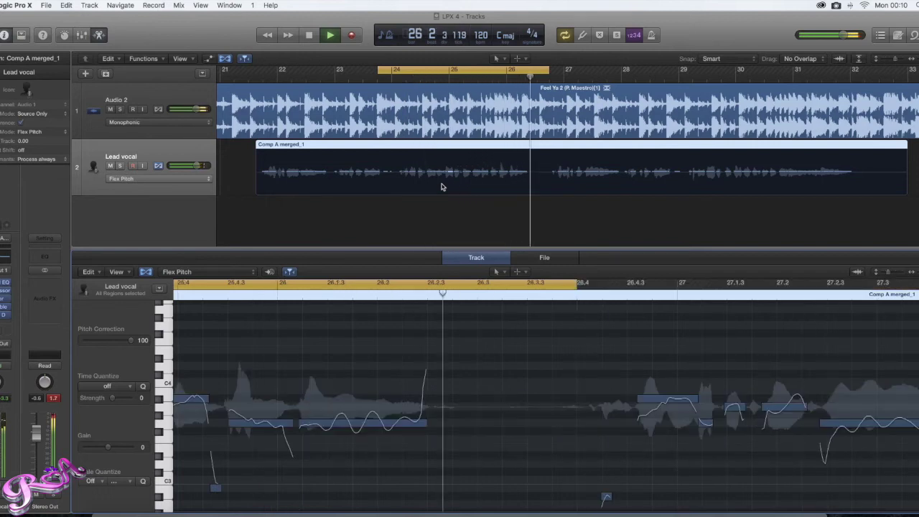
pyautogui.press('space')
# Step: Reduce the pitch drift on the long note near bar 25.3 and play the cycle to check
pyautogui.hscroll(1, 442, 185)
pyautogui.hscroll(-5, 492, 297)
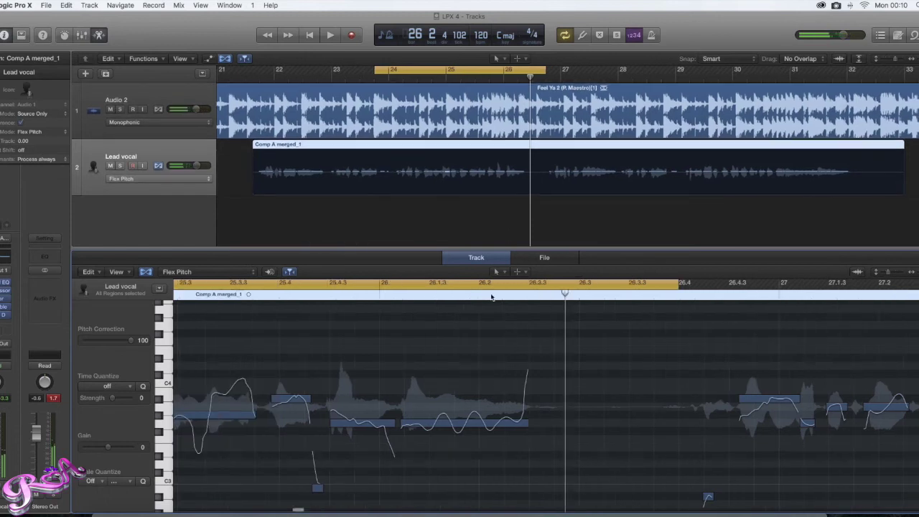
pyautogui.hscroll(-7, 492, 297)
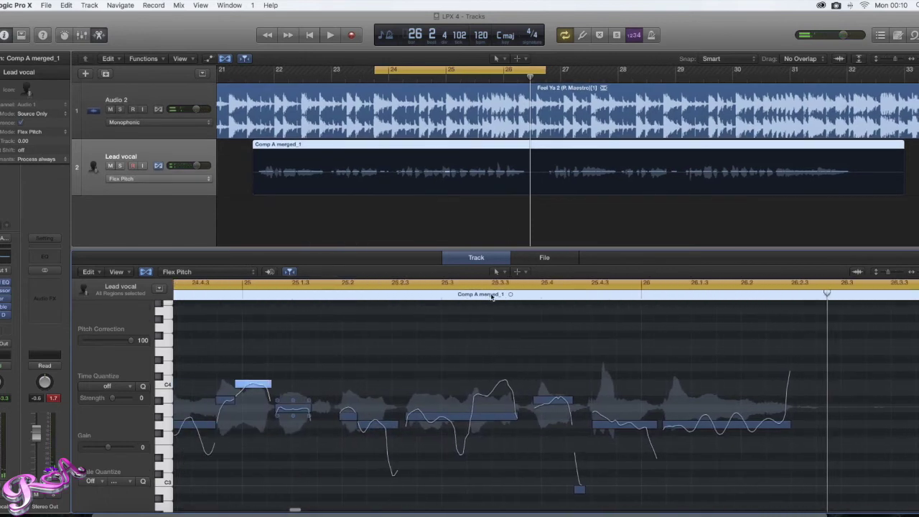
pyautogui.hscroll(-1, 492, 296)
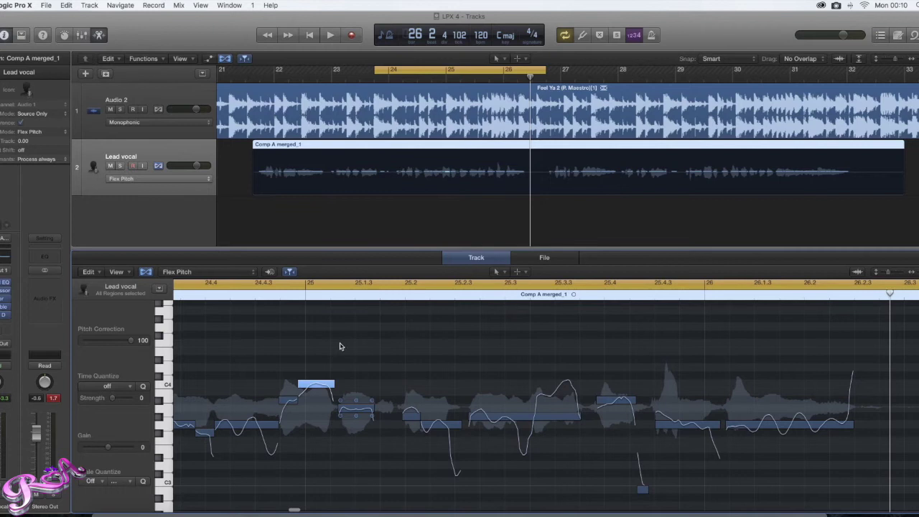
pyautogui.scroll(-1, 474, 409)
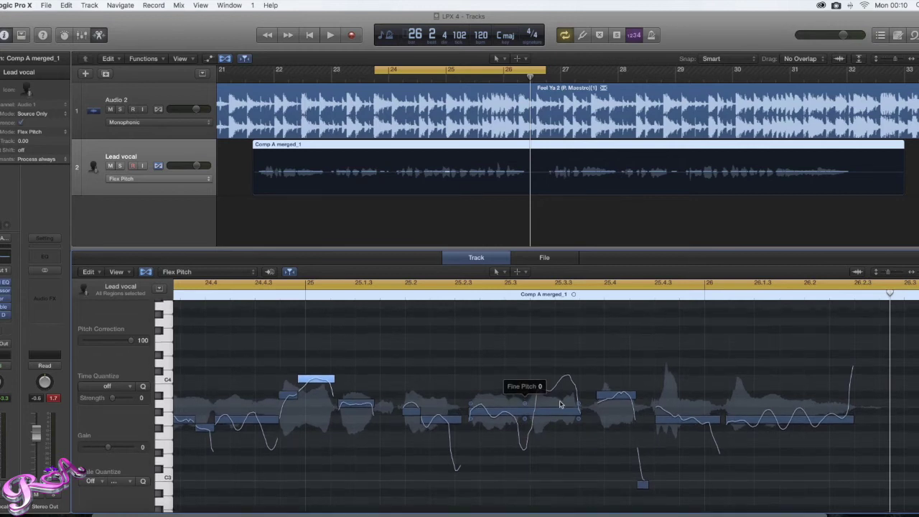
pyautogui.moveTo(578, 407); pyautogui.dragTo(576, 430)
pyautogui.press('space')
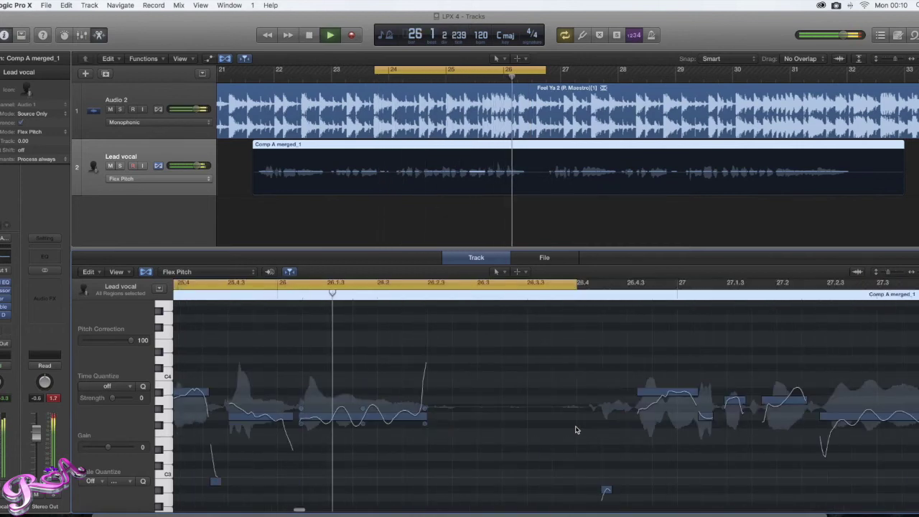
pyautogui.press('space')
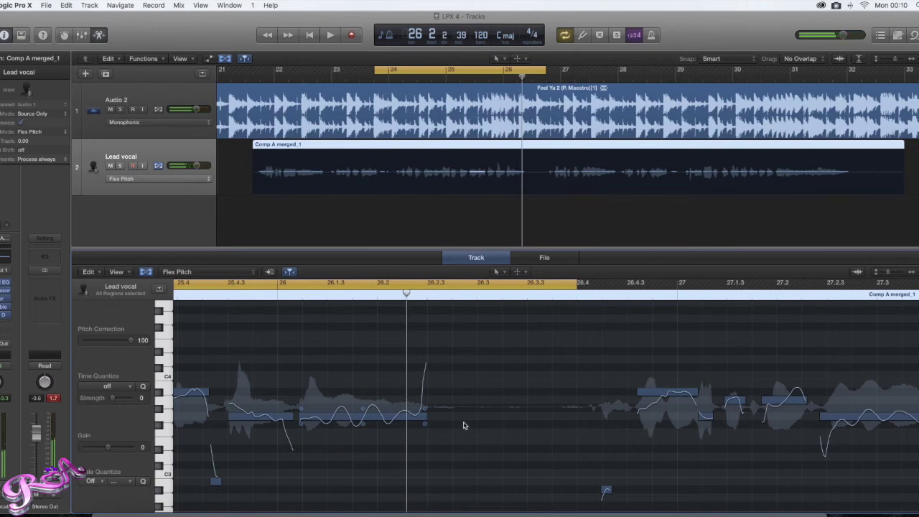
# Step: Move the playhead to 25.1.3 and start playback to check the edited notes
pyautogui.hscroll(-5, 486, 433)
pyautogui.hscroll(-2, 488, 433)
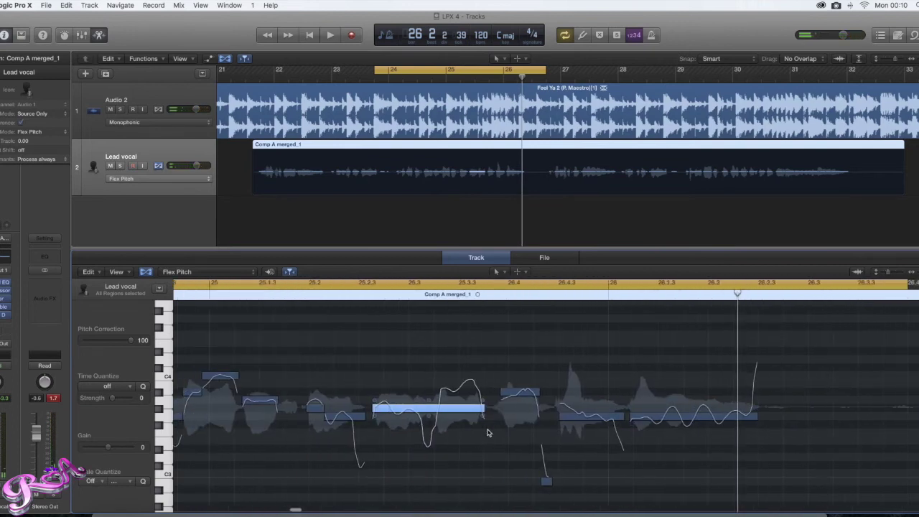
pyautogui.click(259, 294)
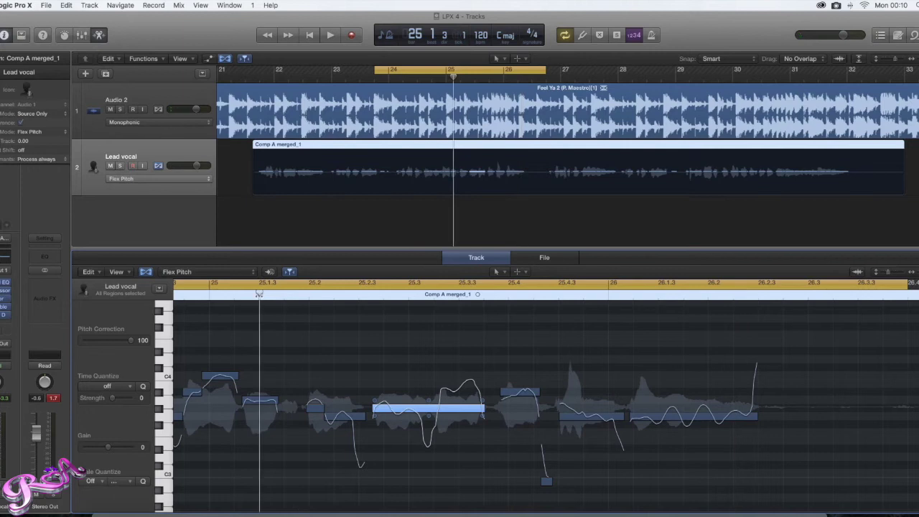
pyautogui.hscroll(-4, 241, 300)
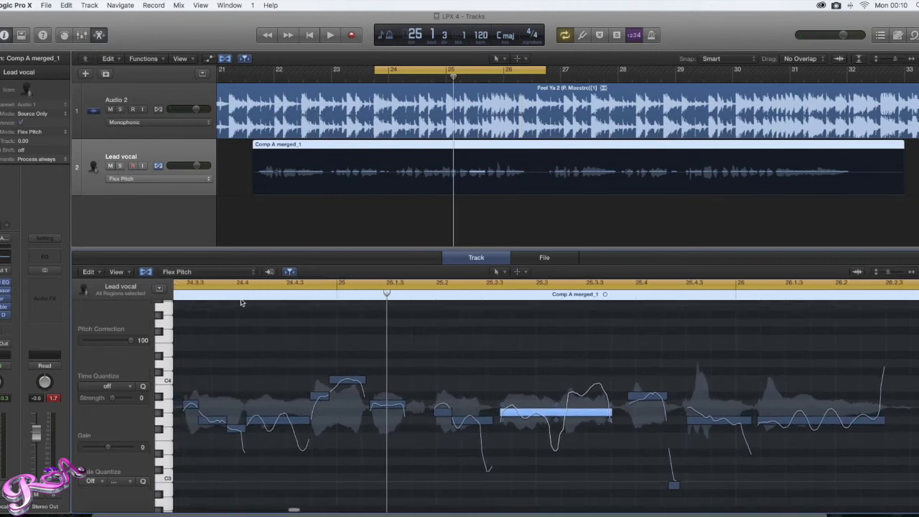
pyautogui.press('space')
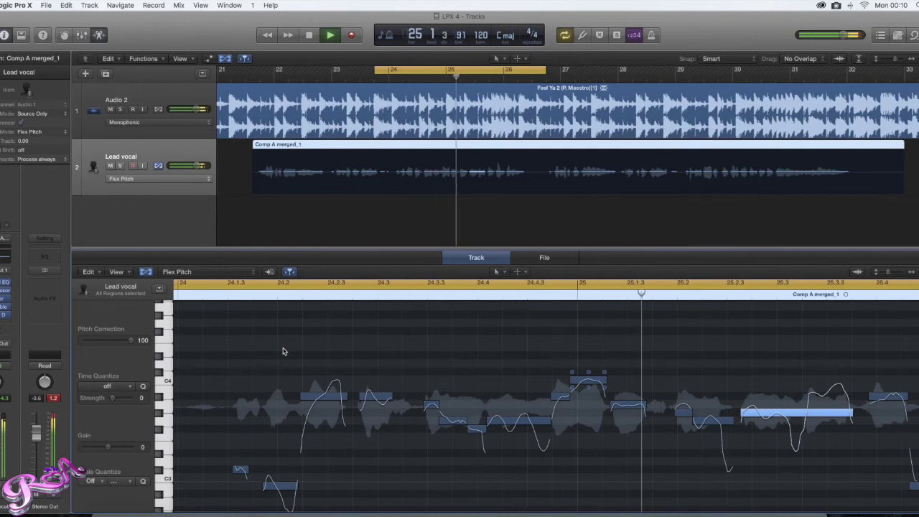
# Step: Adjust the fine pitch of the high vocal note at bar 25 and listen back
pyautogui.press('space')
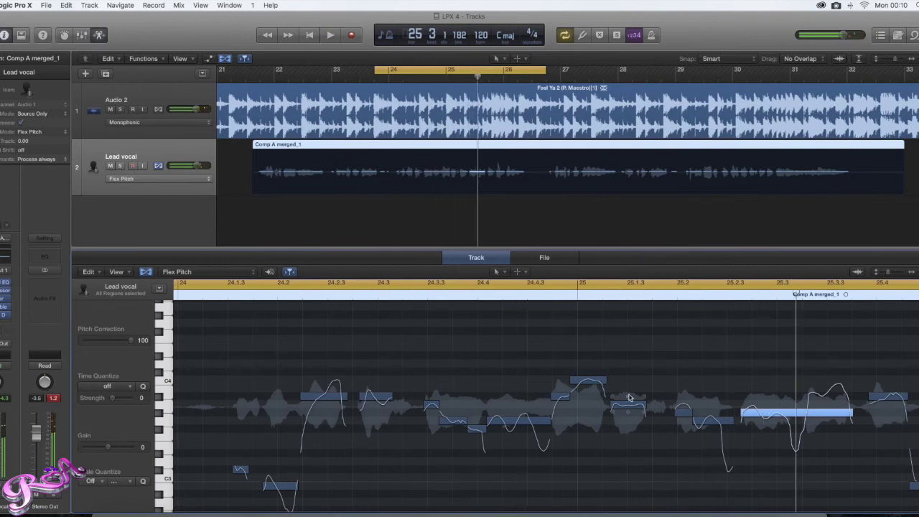
pyautogui.click(588, 381)
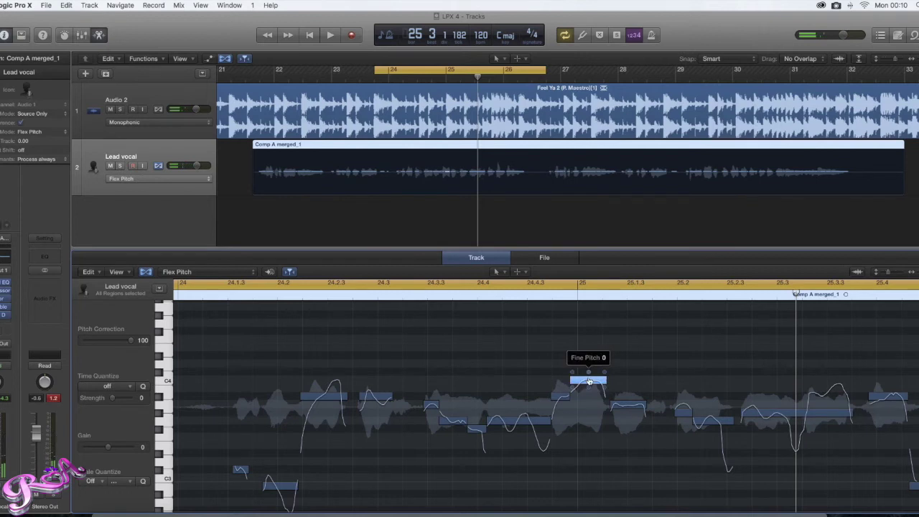
pyautogui.moveTo(588, 373); pyautogui.dragTo(588, 375)
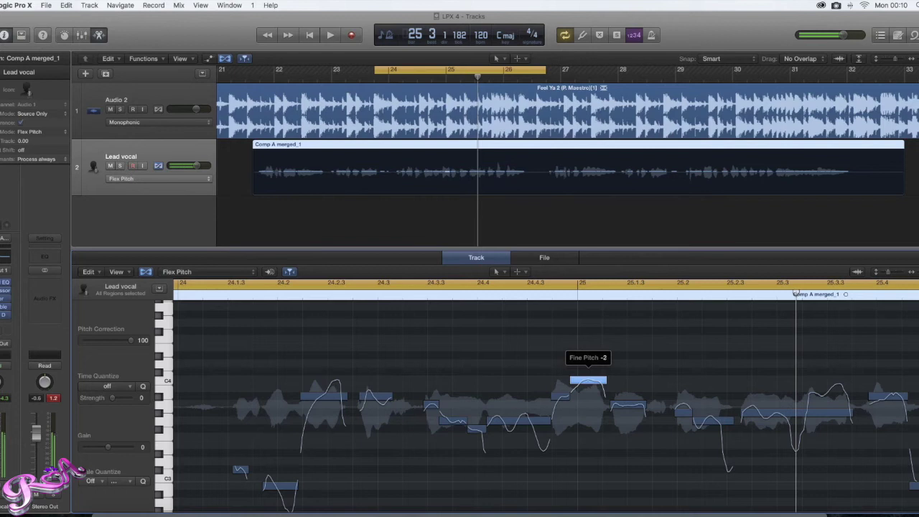
pyautogui.moveTo(588, 375); pyautogui.dragTo(588, 374)
pyautogui.press('space')
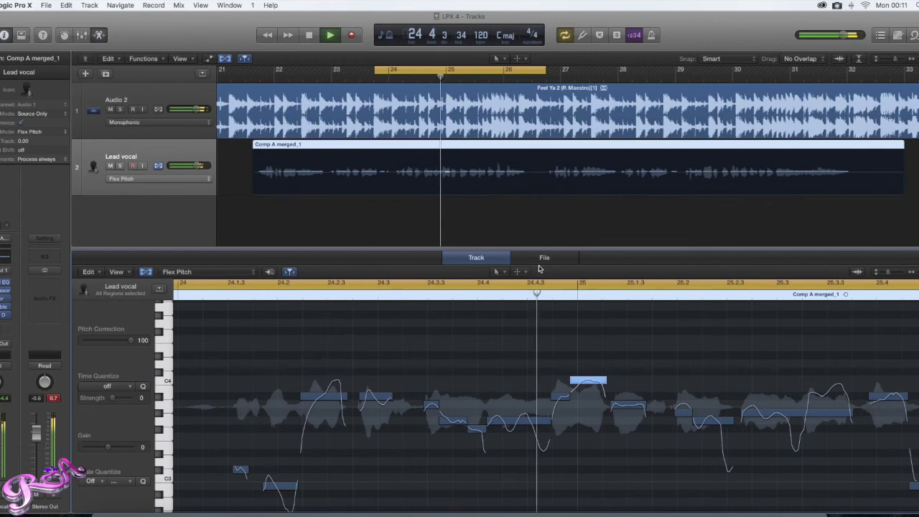
pyautogui.press('space')
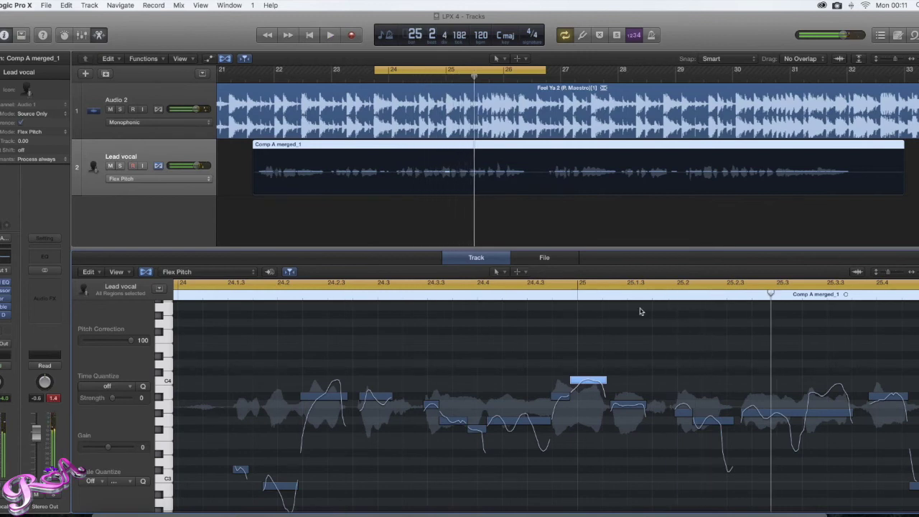
# Step: Set the next note's Pitch Drift to 0.02 and audition from the cycle start
pyautogui.click(628, 403)
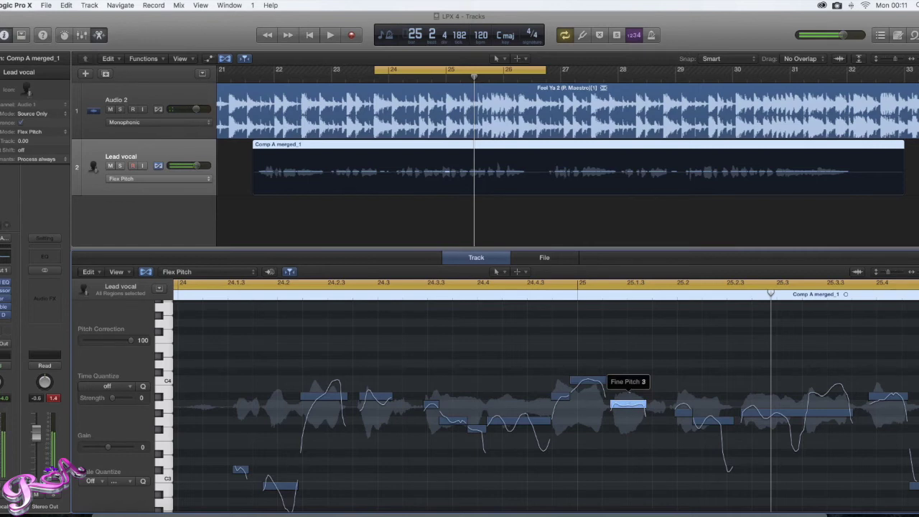
pyautogui.click(612, 398)
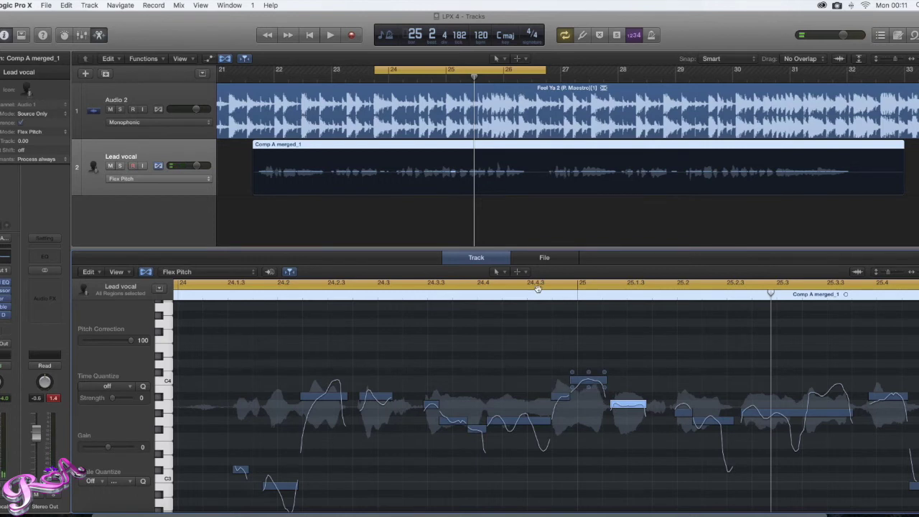
pyautogui.press('space')
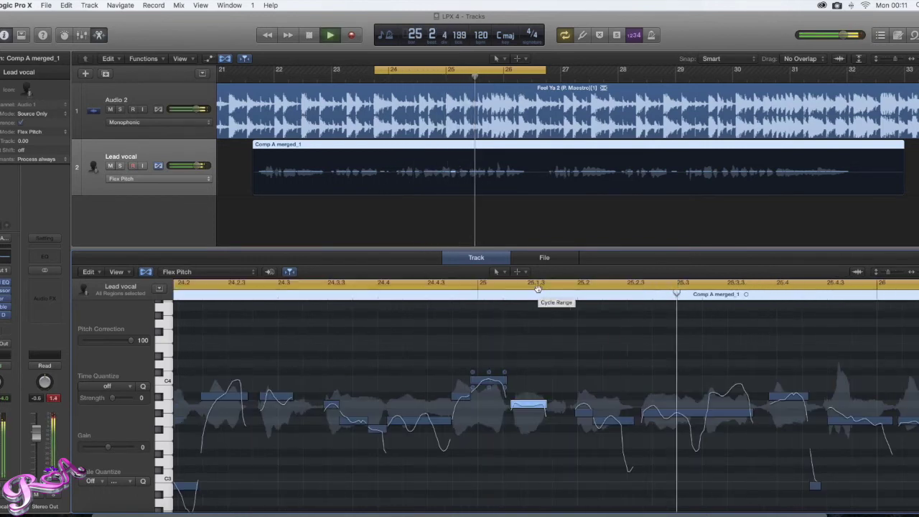
pyautogui.press('space')
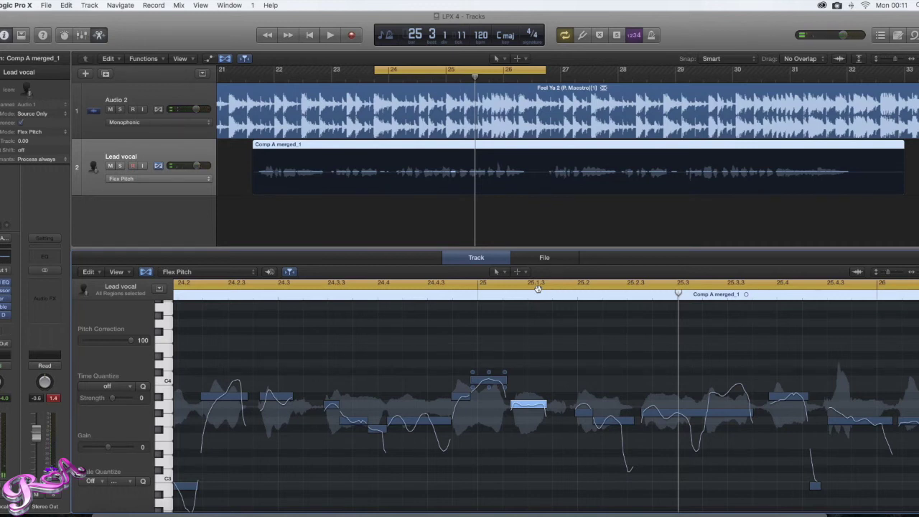
# Step: Marquee-select vocal notes around bar 25, then deselect them
pyautogui.scroll(-1, 447, 328)
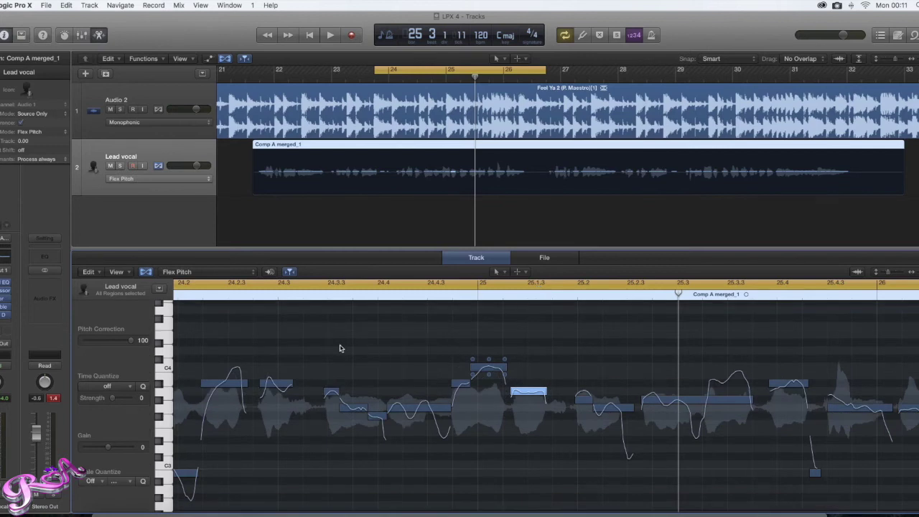
pyautogui.moveTo(327, 344); pyautogui.dragTo(574, 381)
pyautogui.moveTo(432, 321); pyautogui.dragTo(557, 410)
pyautogui.click(466, 346)
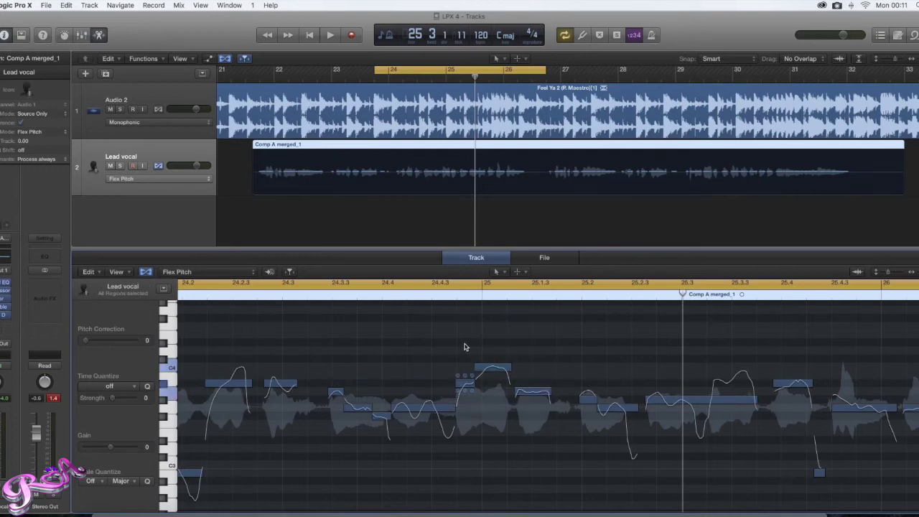
# Step: Reset the note before bar 25 to original pitch and snap the next two to perfect pitch
pyautogui.click(461, 385)
pyautogui.rightClick(460, 384)
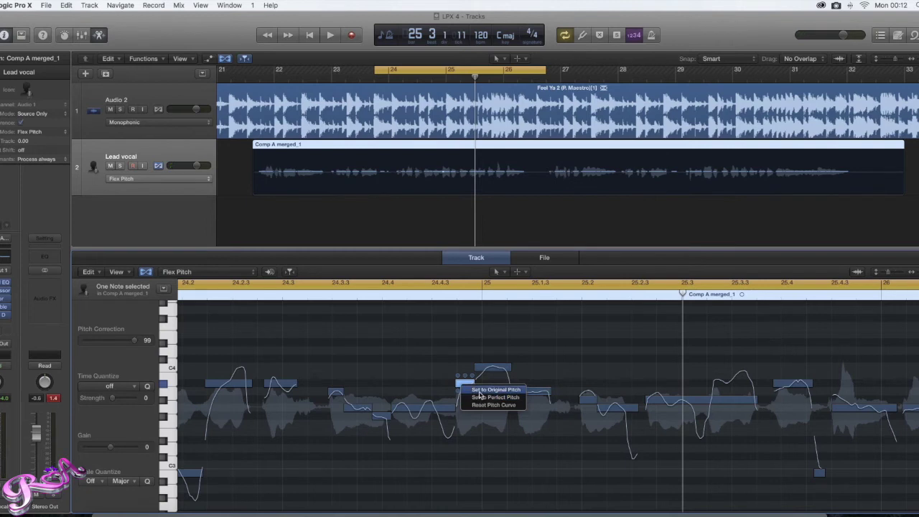
pyautogui.click(479, 390)
pyautogui.click(488, 371)
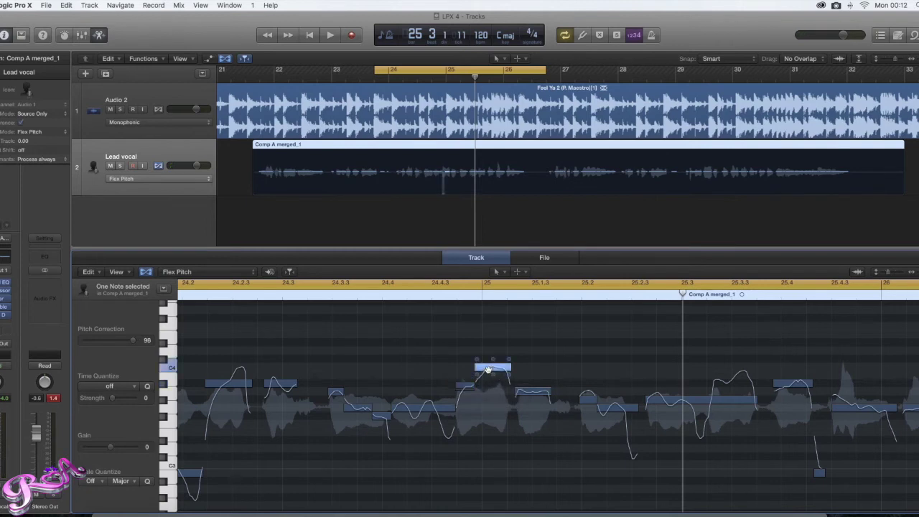
pyautogui.rightClick(480, 378)
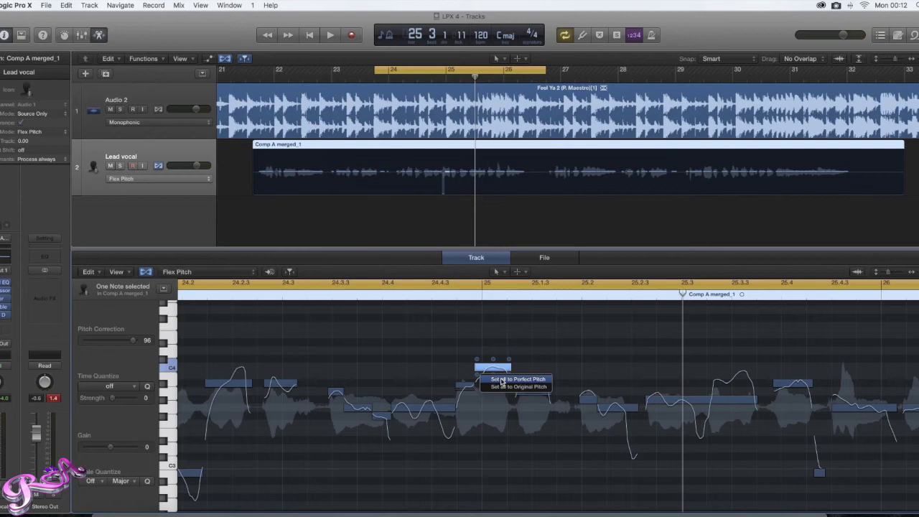
pyautogui.click(501, 380)
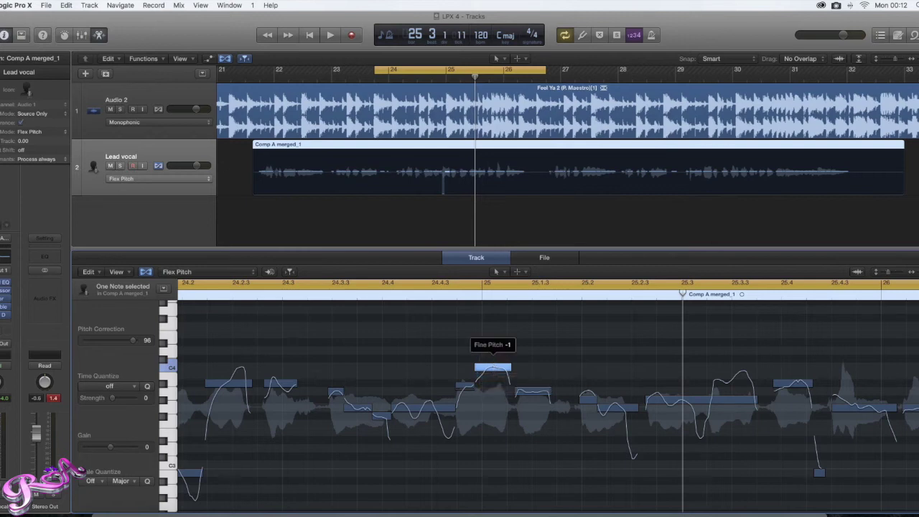
pyautogui.click(529, 393)
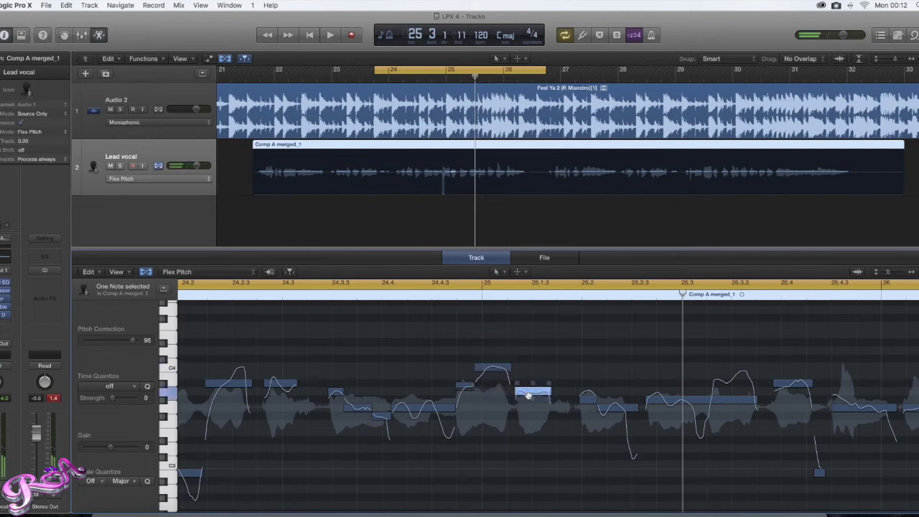
pyautogui.rightClick(528, 395)
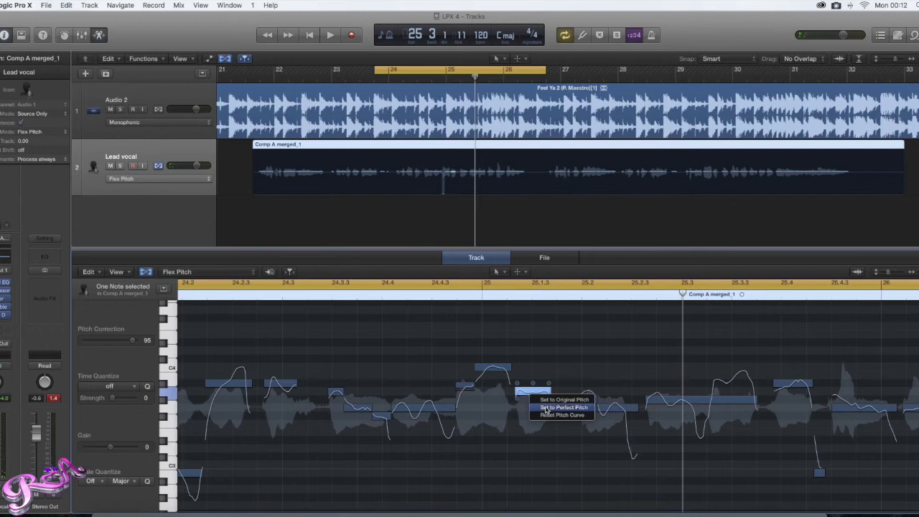
pyautogui.click(546, 408)
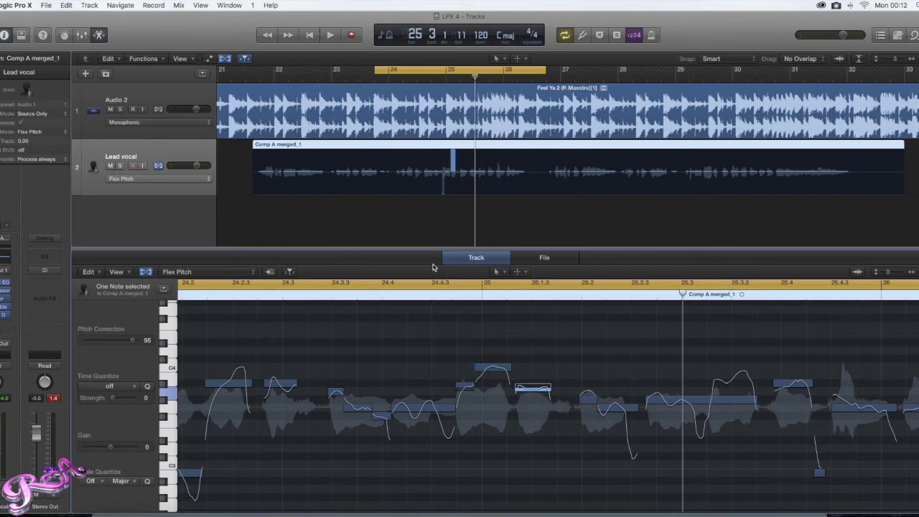
# Step: Audition the corrected notes, then marquee-select the three notes around bar 25
pyautogui.press('space')
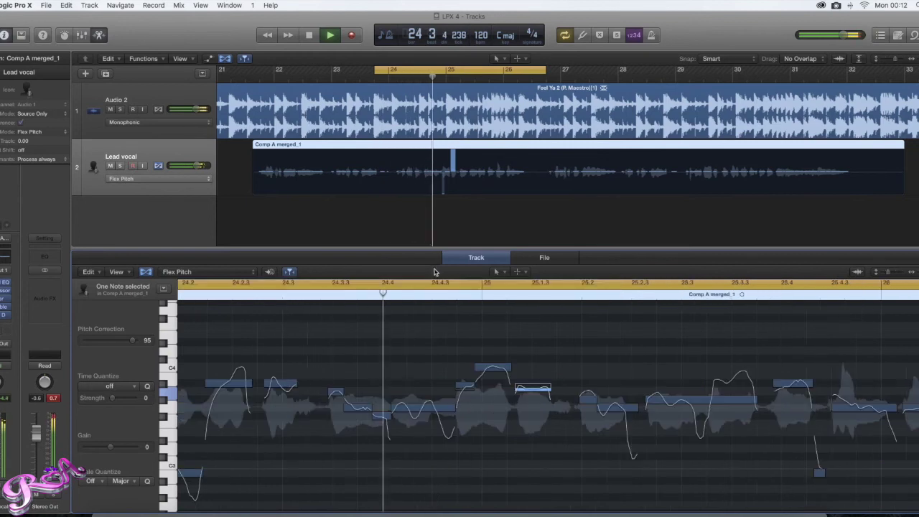
pyautogui.press('space')
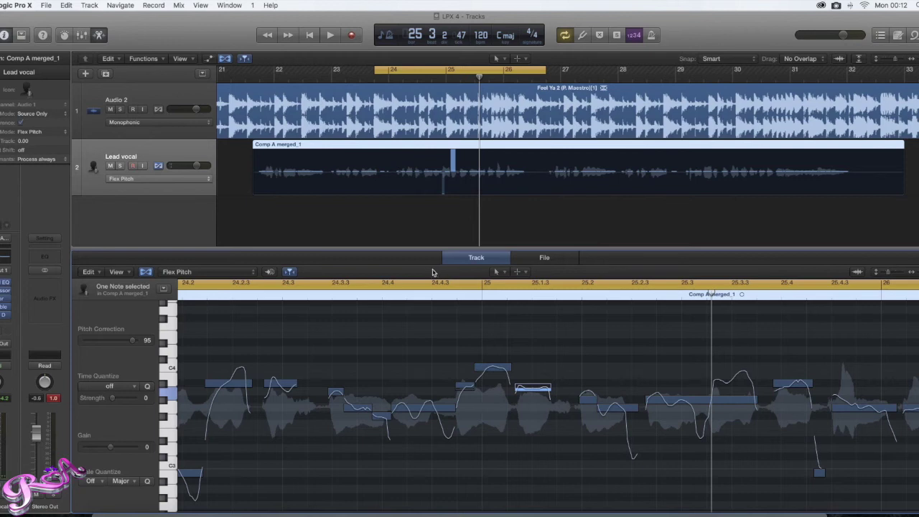
pyautogui.moveTo(465, 338); pyautogui.dragTo(558, 412)
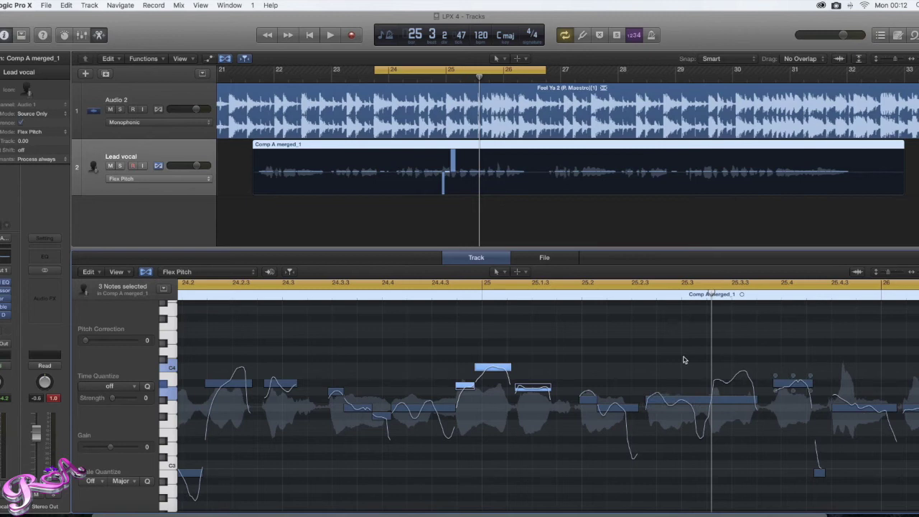
pyautogui.hscroll(1, 682, 362)
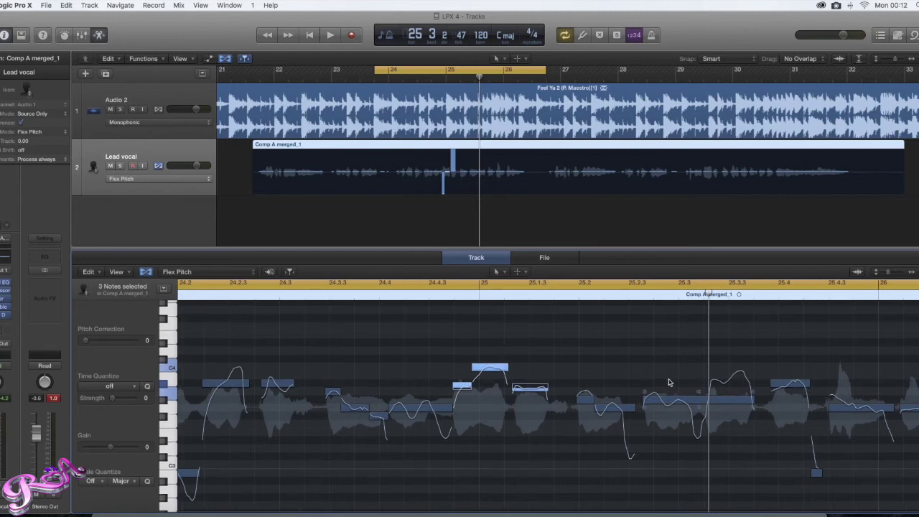
# Step: Scroll the Flex Pitch editor right and move the playhead to bar 27.3
pyautogui.hscroll(10, 668, 382)
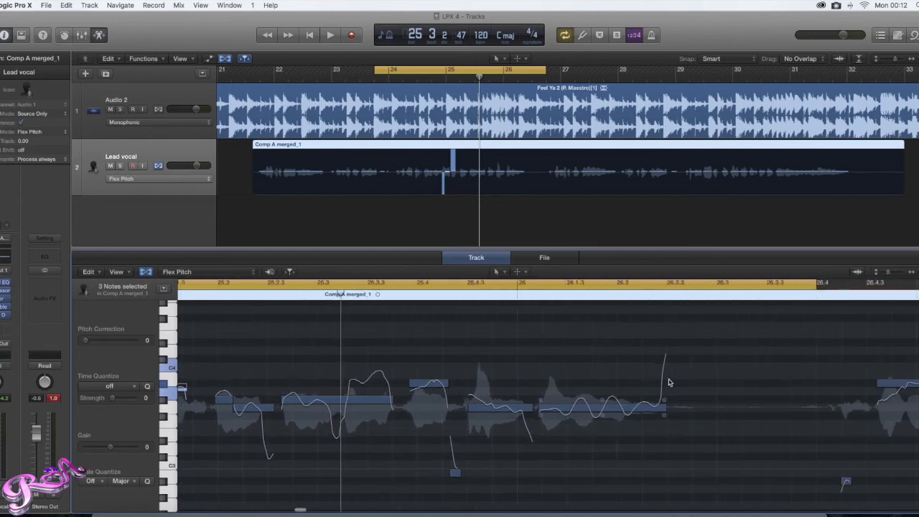
pyautogui.hscroll(1, 654, 377)
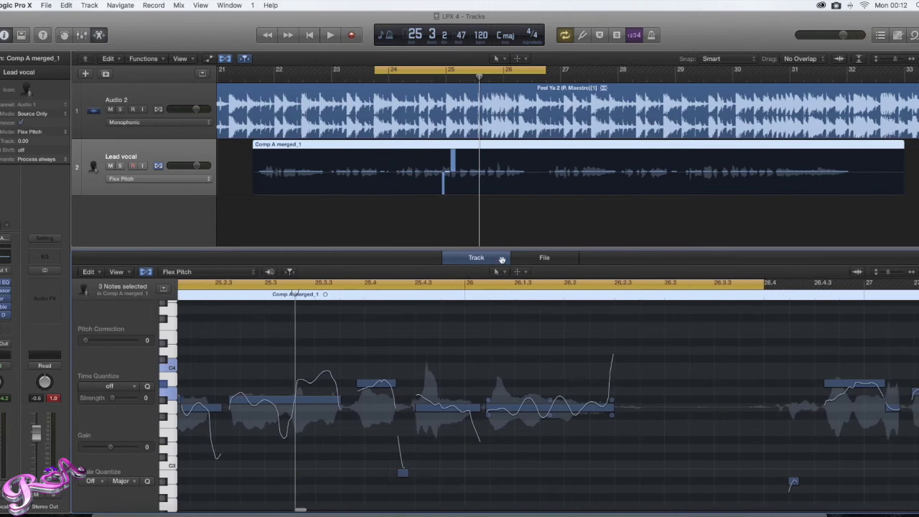
pyautogui.click(588, 69)
pyautogui.hscroll(3, 639, 342)
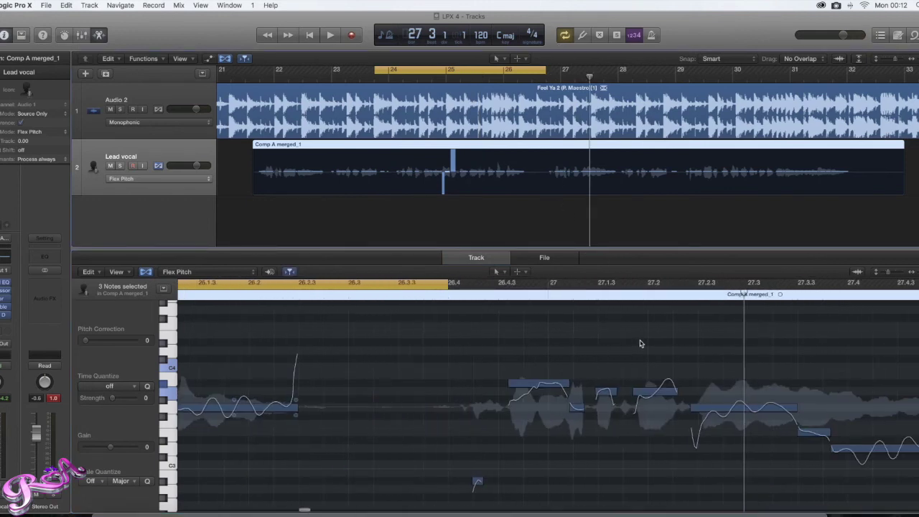
pyautogui.hscroll(-5, 641, 344)
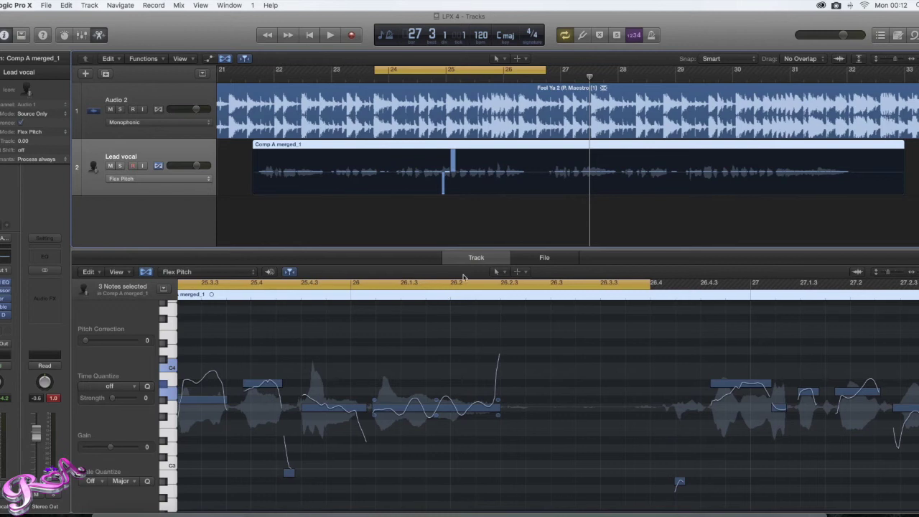
# Step: Redraw the cycle range from bar 25.4 to 26.2.3 and play the looped phrase
pyautogui.moveTo(371, 69); pyautogui.dragTo(410, 69)
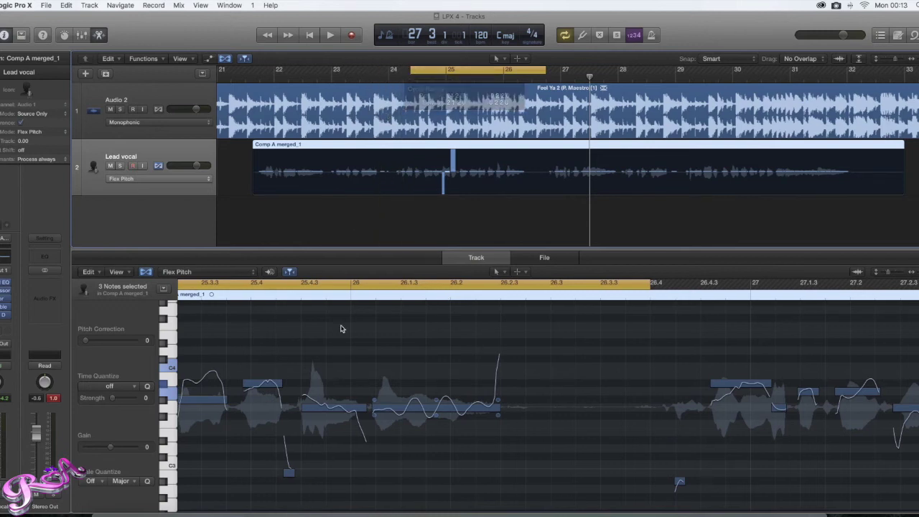
pyautogui.click(382, 368)
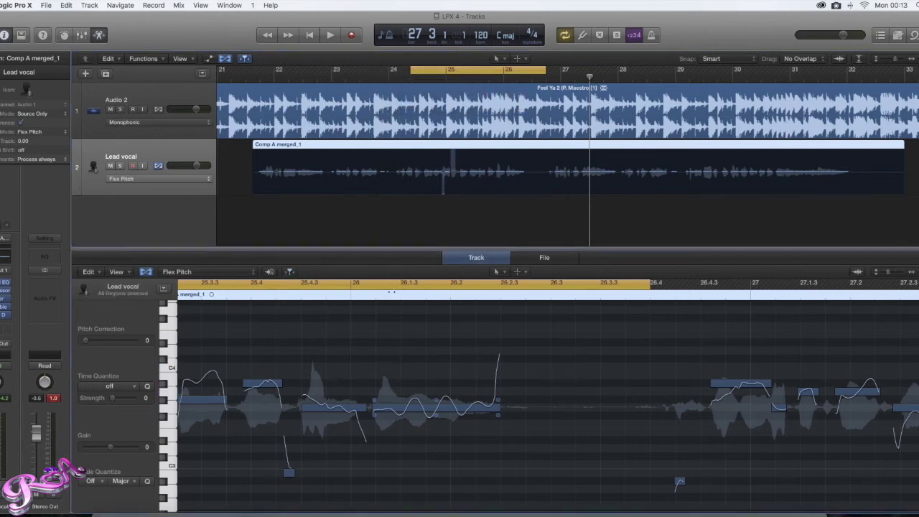
pyautogui.click(392, 284)
pyautogui.moveTo(352, 285); pyautogui.dragTo(547, 284)
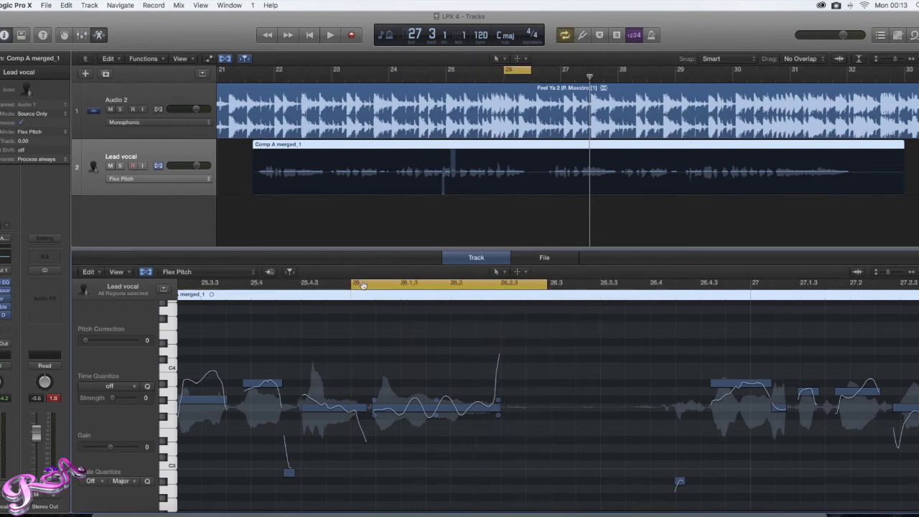
pyautogui.moveTo(356, 284); pyautogui.dragTo(257, 285)
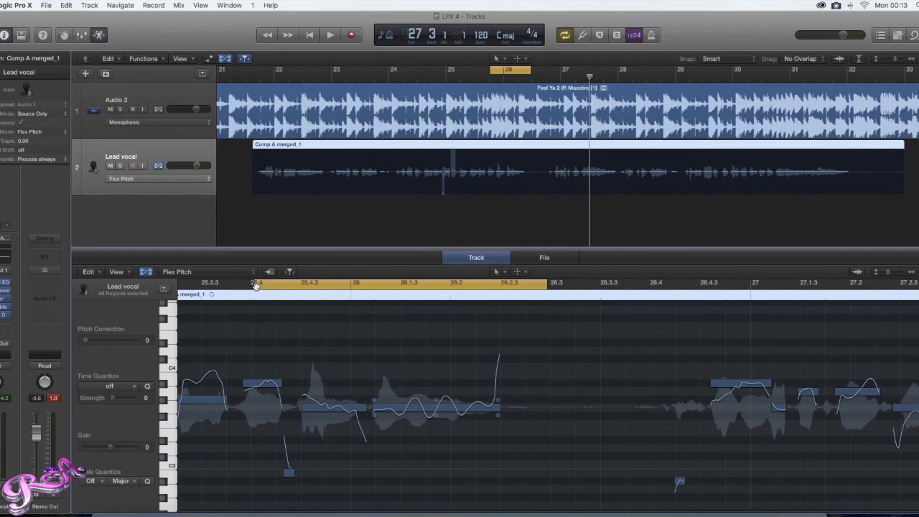
pyautogui.press('space')
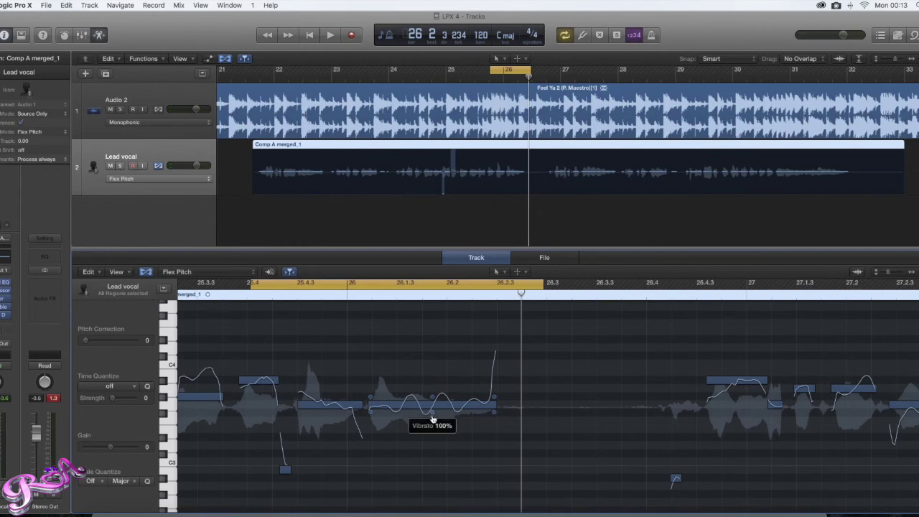
# Step: Cut the long note's vibrato to 16% and audition it, with the loop starting at 25.3.3
pyautogui.click(433, 416)
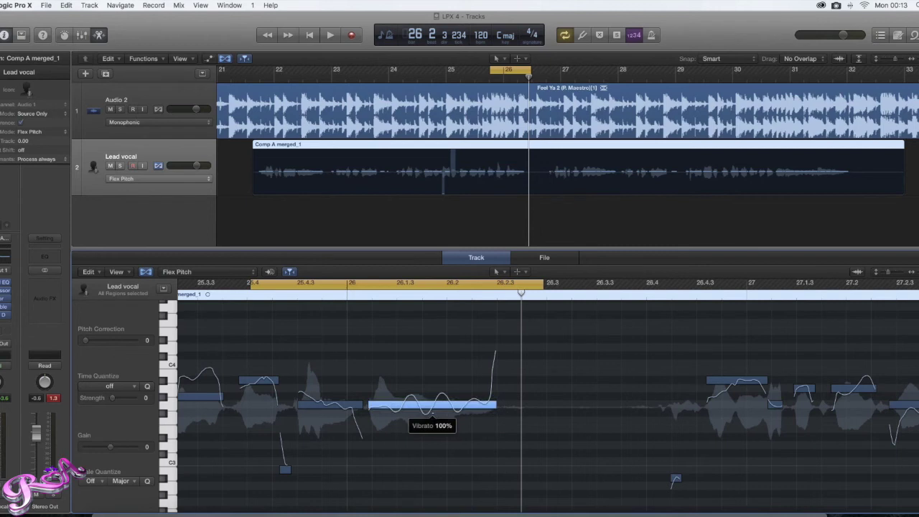
pyautogui.moveTo(432, 413); pyautogui.dragTo(431, 426)
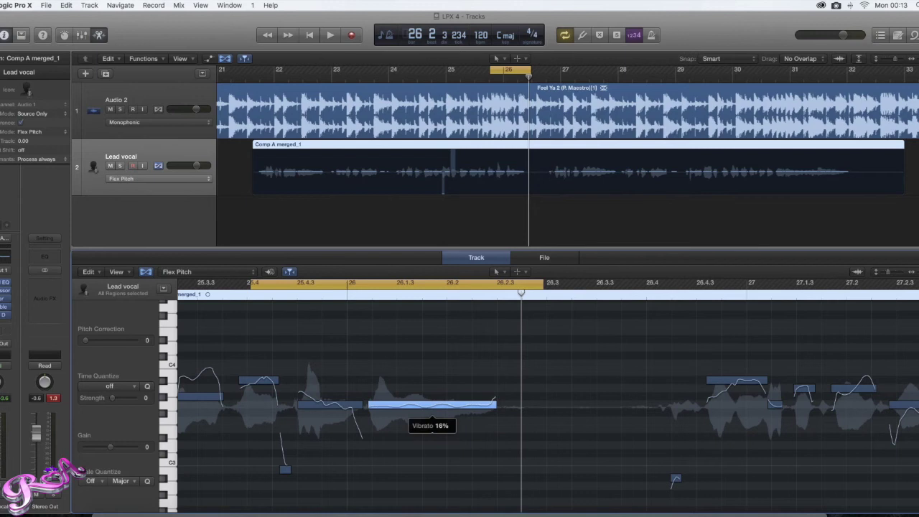
pyautogui.moveTo(431, 426); pyautogui.dragTo(431, 429)
pyautogui.press('space')
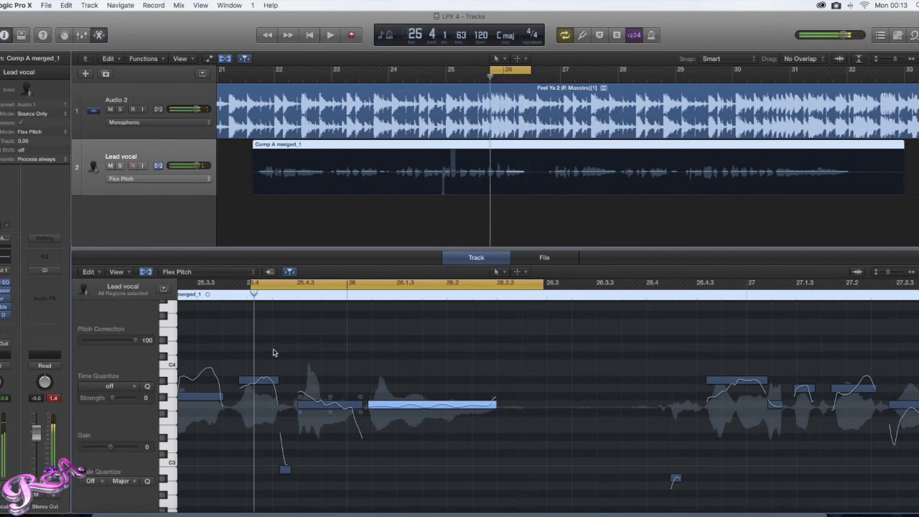
pyautogui.moveTo(253, 283); pyautogui.dragTo(202, 285)
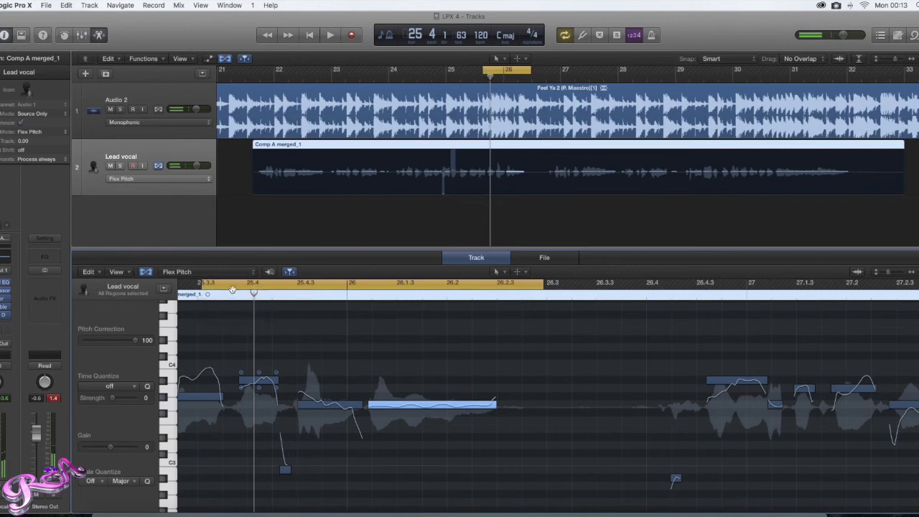
pyautogui.press('space')
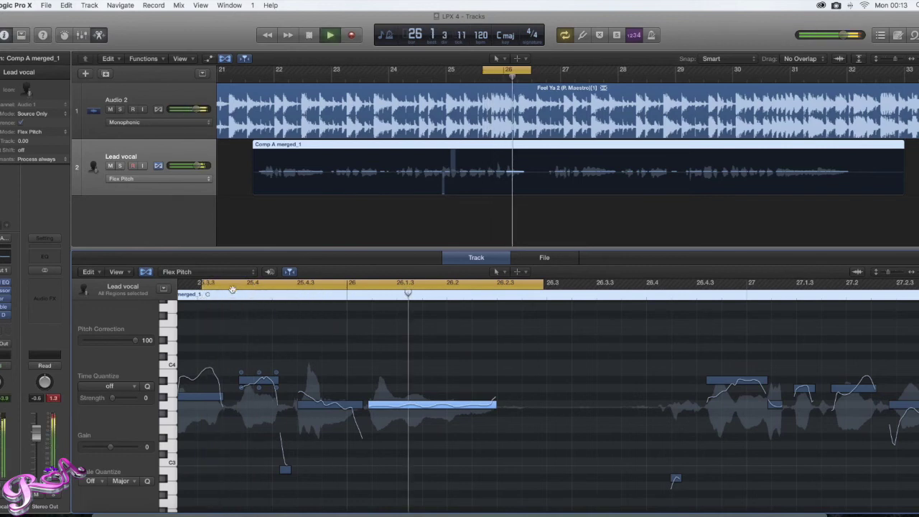
pyautogui.press('space')
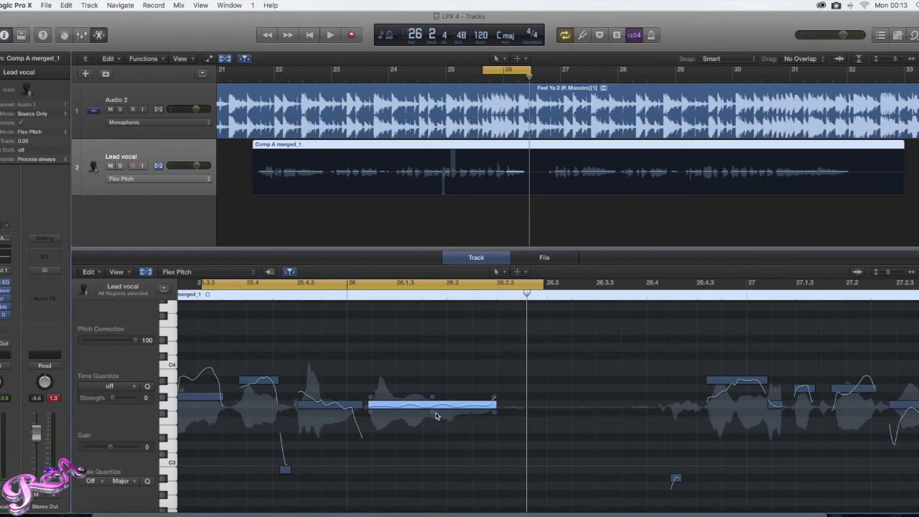
# Step: Raise the long note's vibrato to 28% and audition it
pyautogui.moveTo(436, 415); pyautogui.dragTo(433, 407)
pyautogui.press('space')
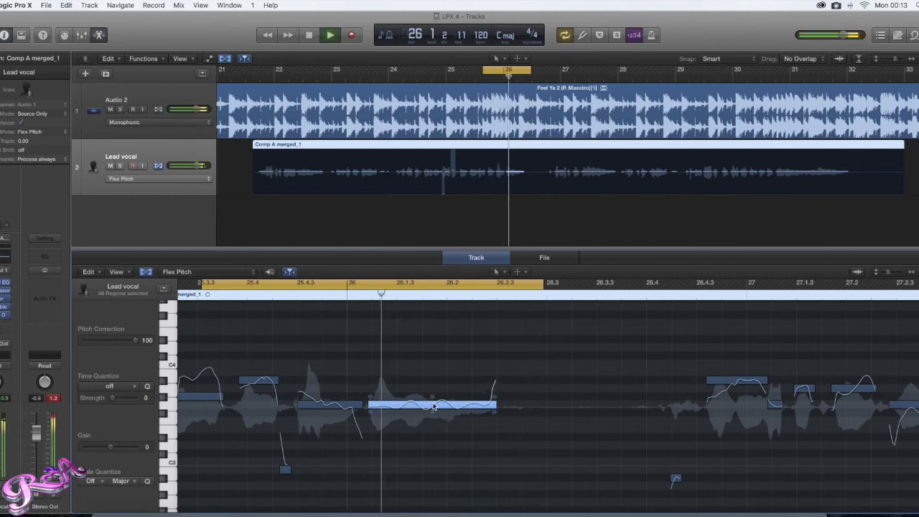
pyautogui.press('space')
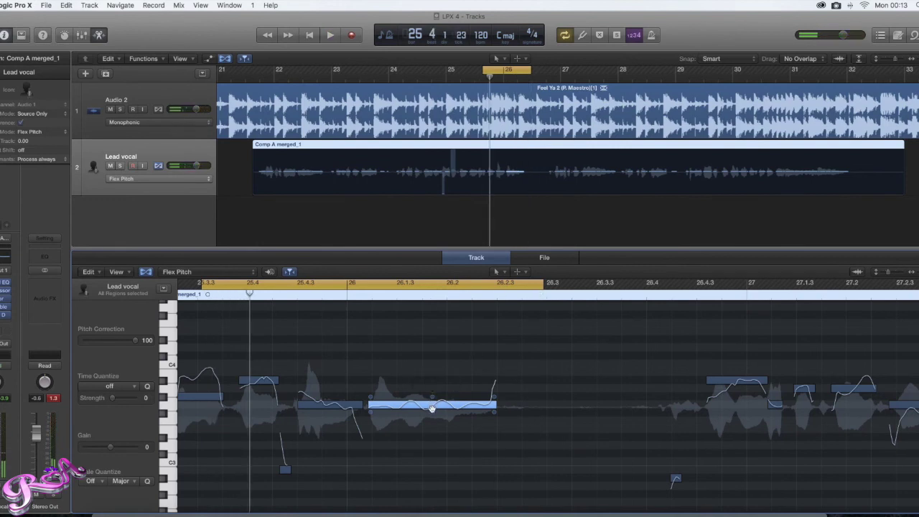
# Step: Deepen the long note's vibrato to 126% and listen to the loop
pyautogui.moveTo(432, 409); pyautogui.dragTo(431, 393)
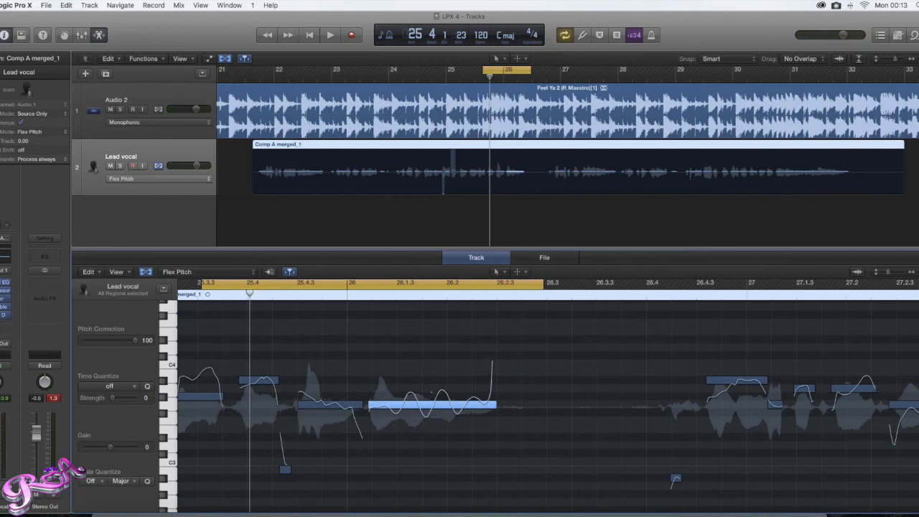
pyautogui.press('space')
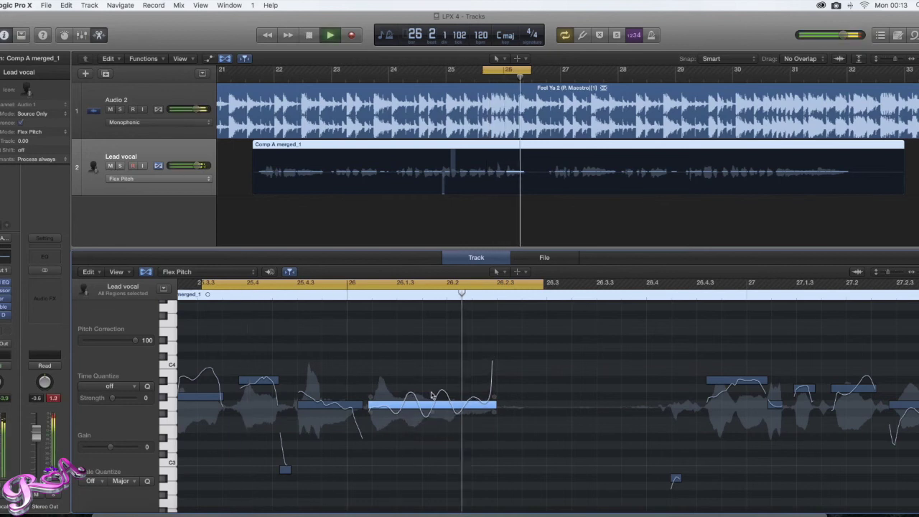
pyautogui.press('space')
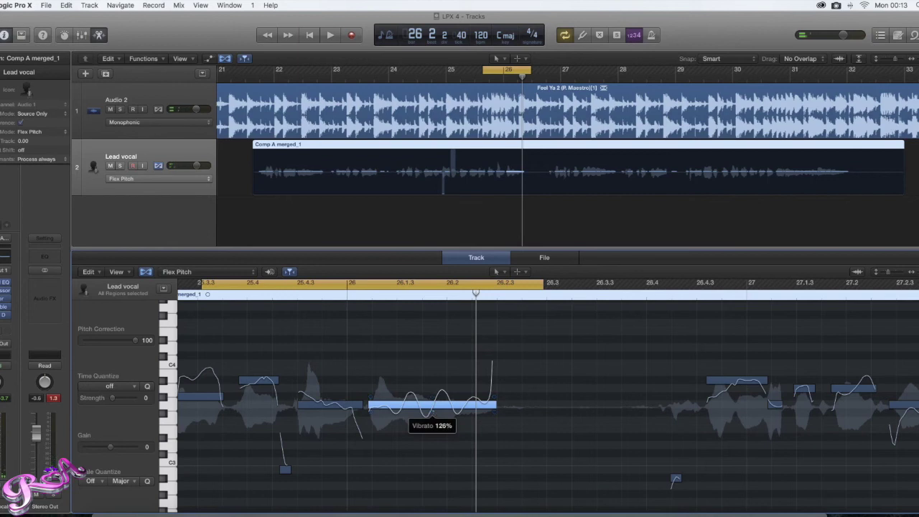
# Step: Pull the vibrato back down to 48% and audition the note
pyautogui.moveTo(432, 408); pyautogui.dragTo(432, 434)
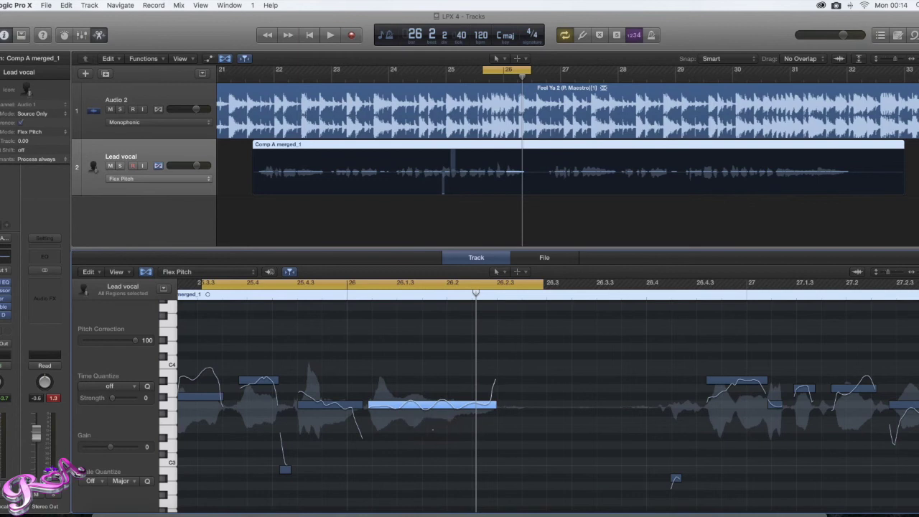
pyautogui.press('space')
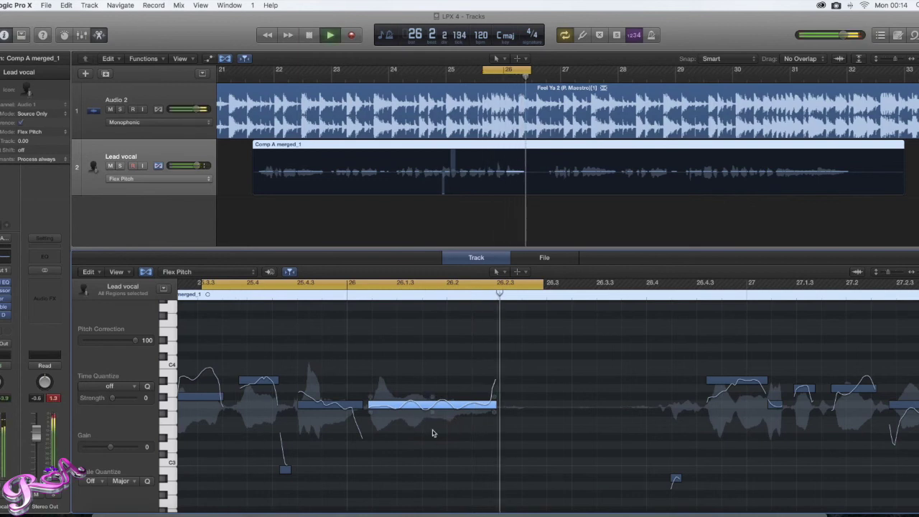
pyautogui.press('space')
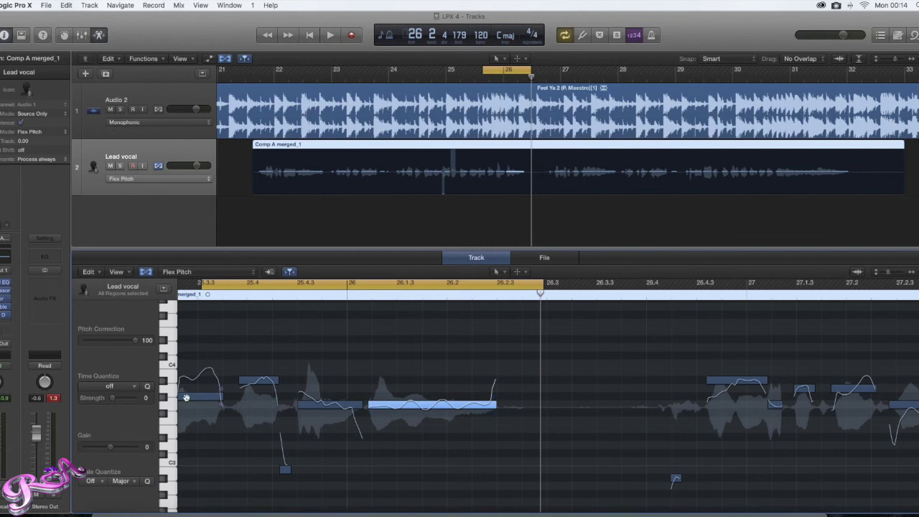
# Step: Select the phrase's opening G#3 note near bar 25.3 and scroll the editor left
pyautogui.moveTo(186, 397); pyautogui.dragTo(223, 422)
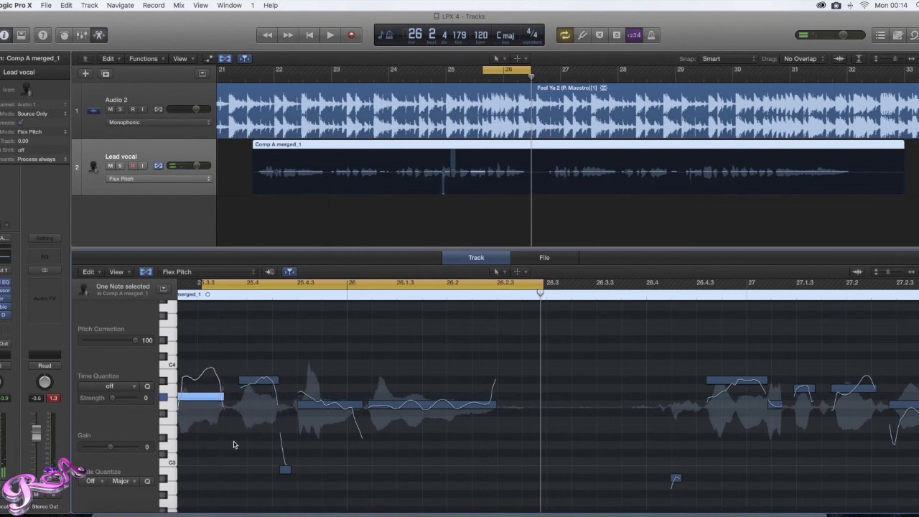
pyautogui.hscroll(-3, 243, 444)
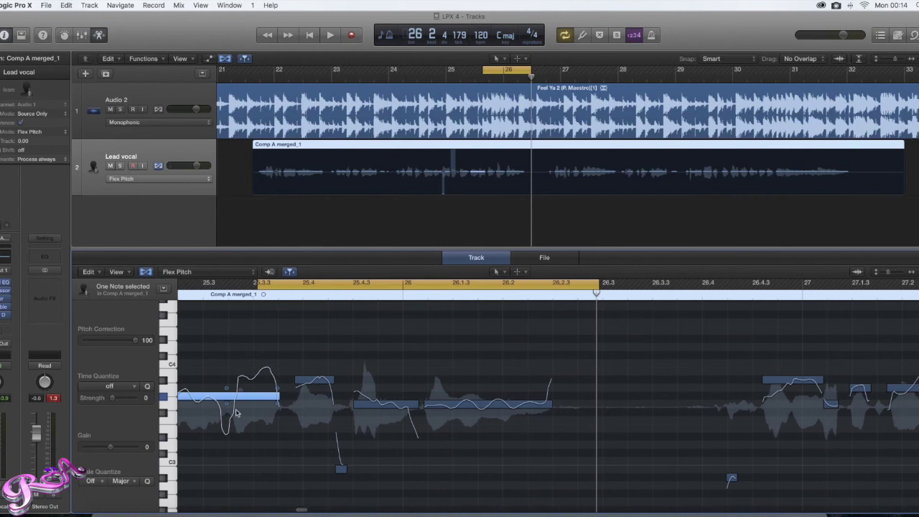
pyautogui.hscroll(-1, 269, 407)
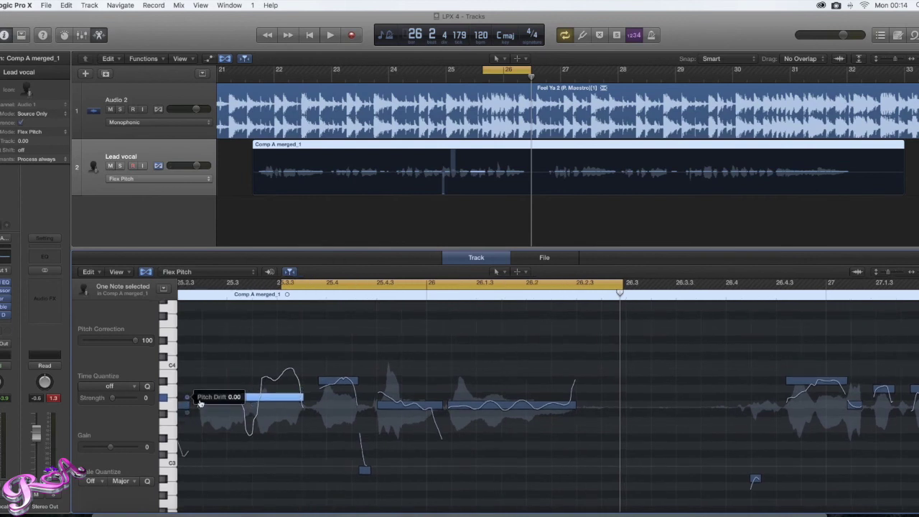